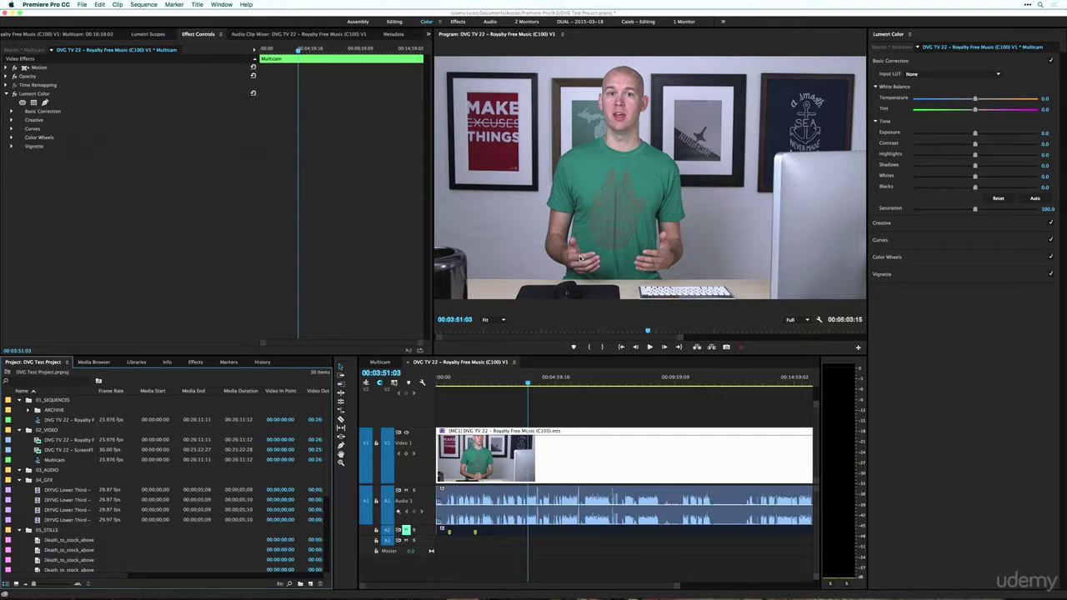
Step: Show the Lumetri Scopes with the RGB parade and waveform, adding the histogram and removing it again
left_click(147, 34)
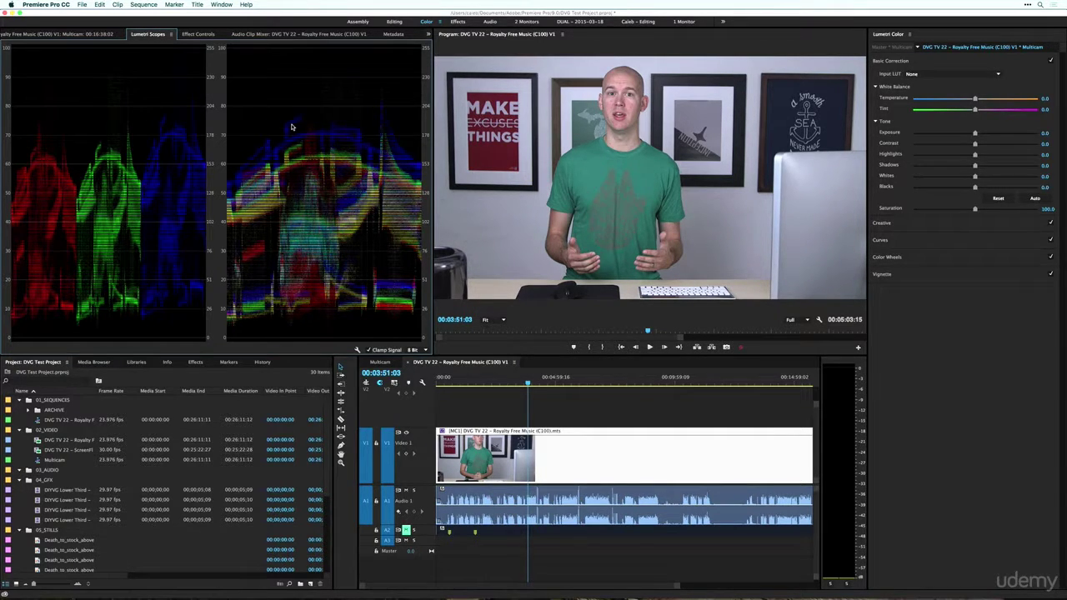
right_click(292, 126)
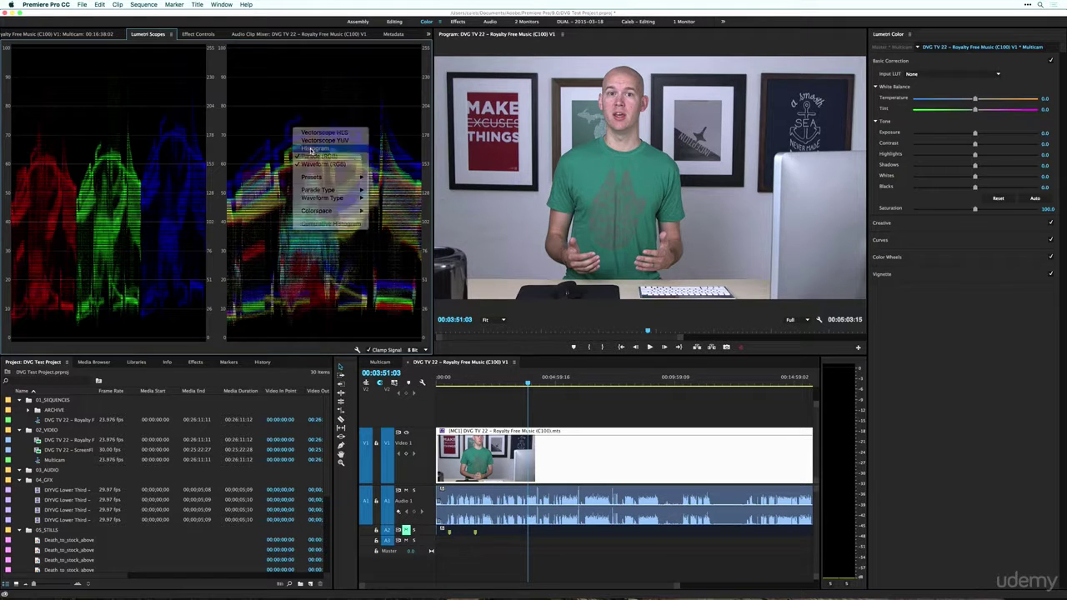
left_click(310, 149)
right_click(342, 240)
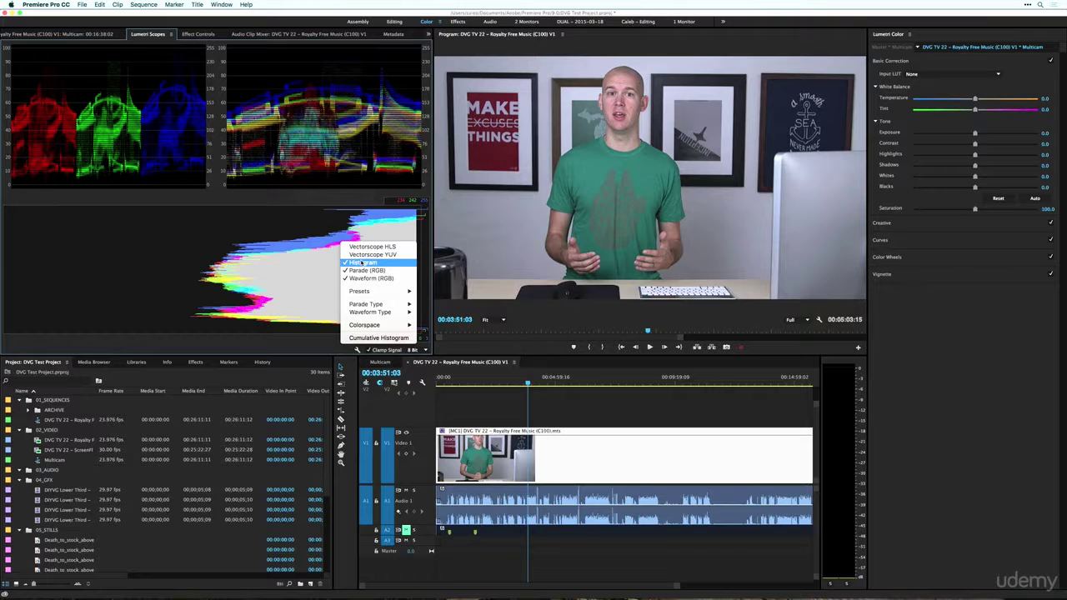
left_click(362, 264)
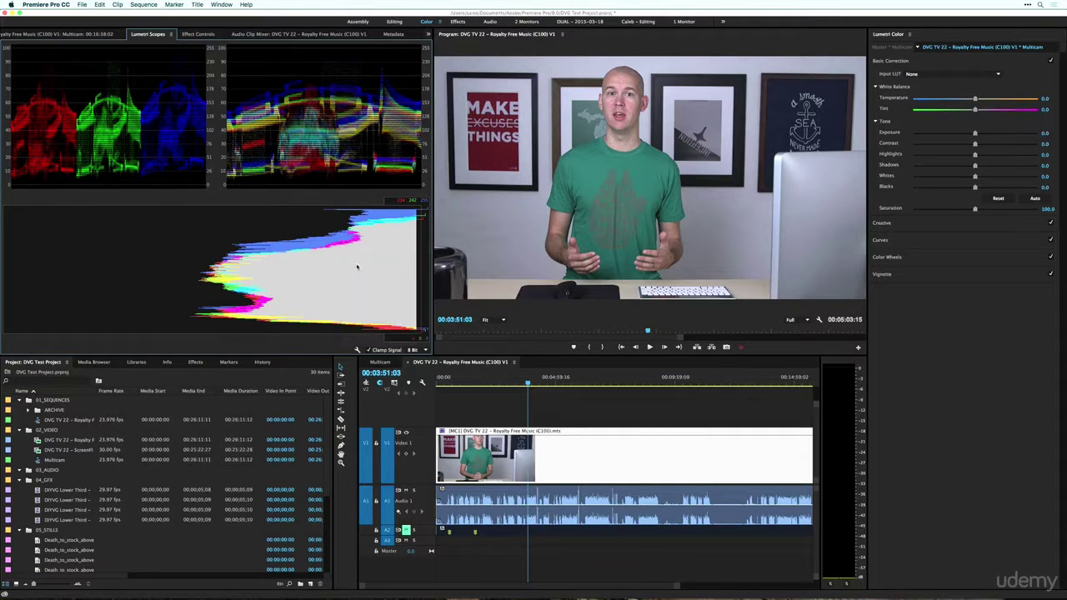
right_click(236, 99)
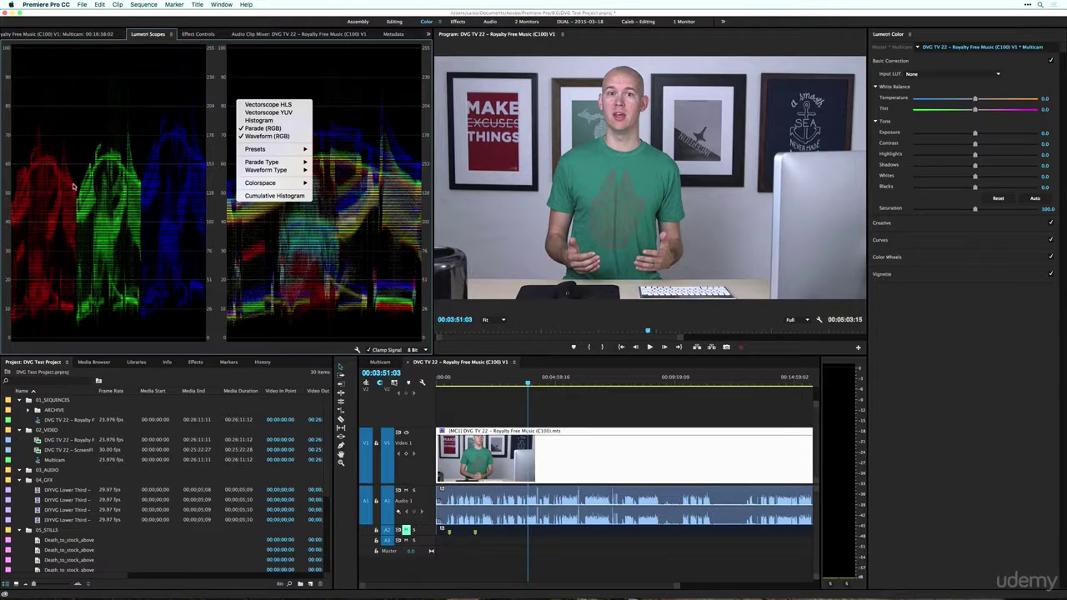
left_click(346, 224)
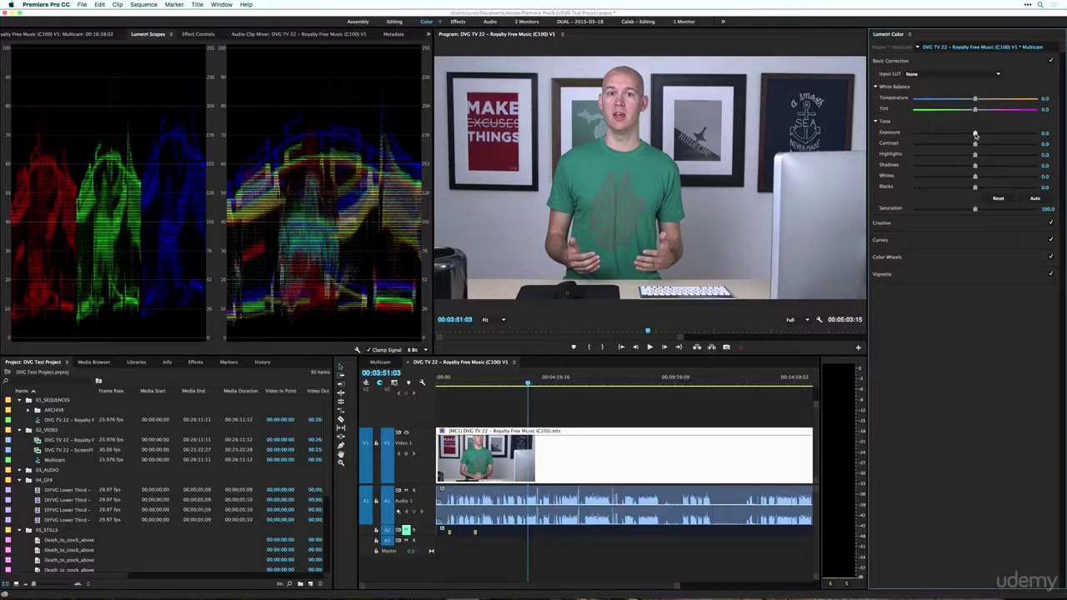
Step: Test the clip's exposure at the maximum of 5.0, return it to 0, and settle on 0.4
left_click_drag(976, 133, 1065, 130)
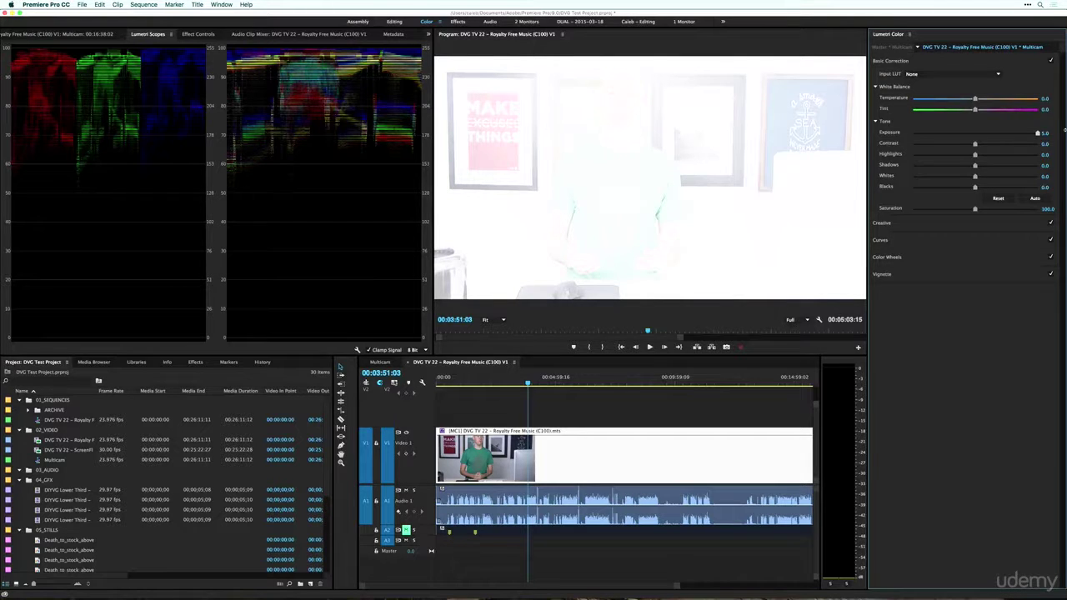
left_click_drag(1065, 130, 974, 137)
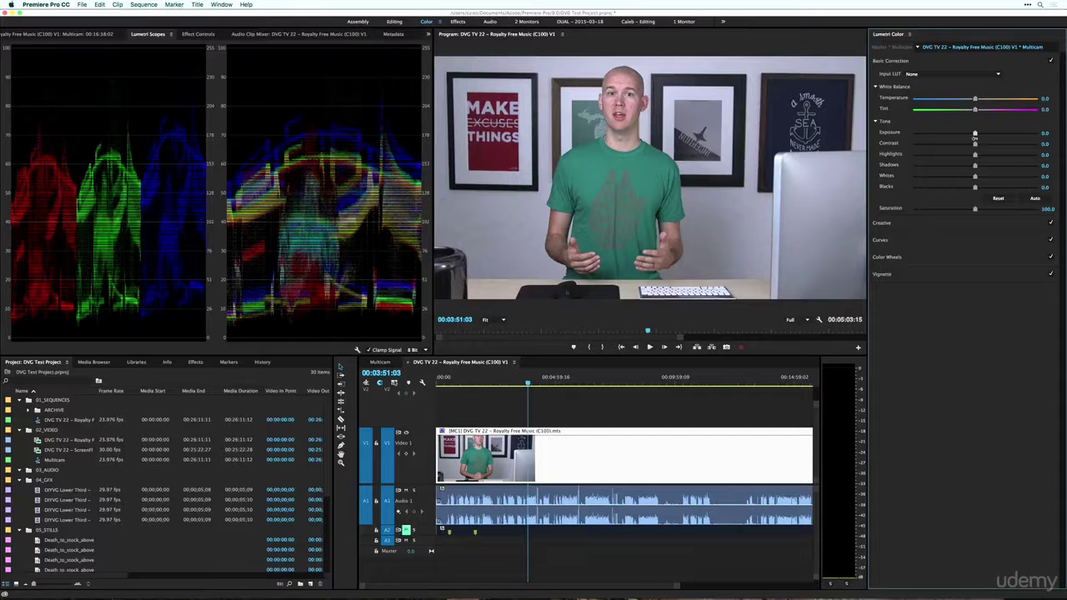
left_click_drag(975, 138, 980, 138)
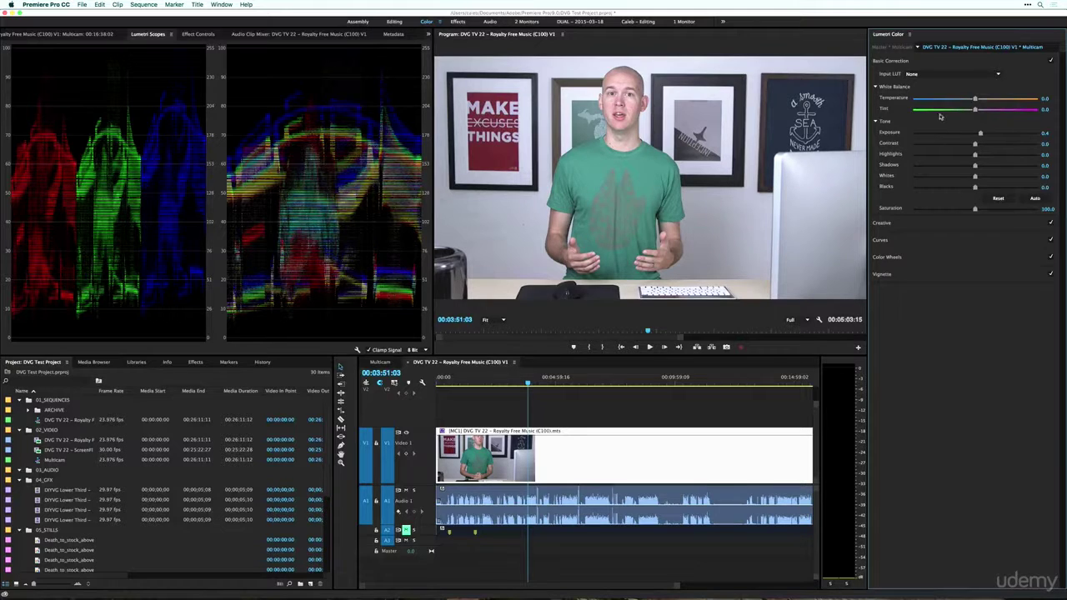
Step: Try a white balance temperature of 10.7 and tints of -4.7 and 5.3, resetting each to its default
left_click_drag(976, 100, 982, 102)
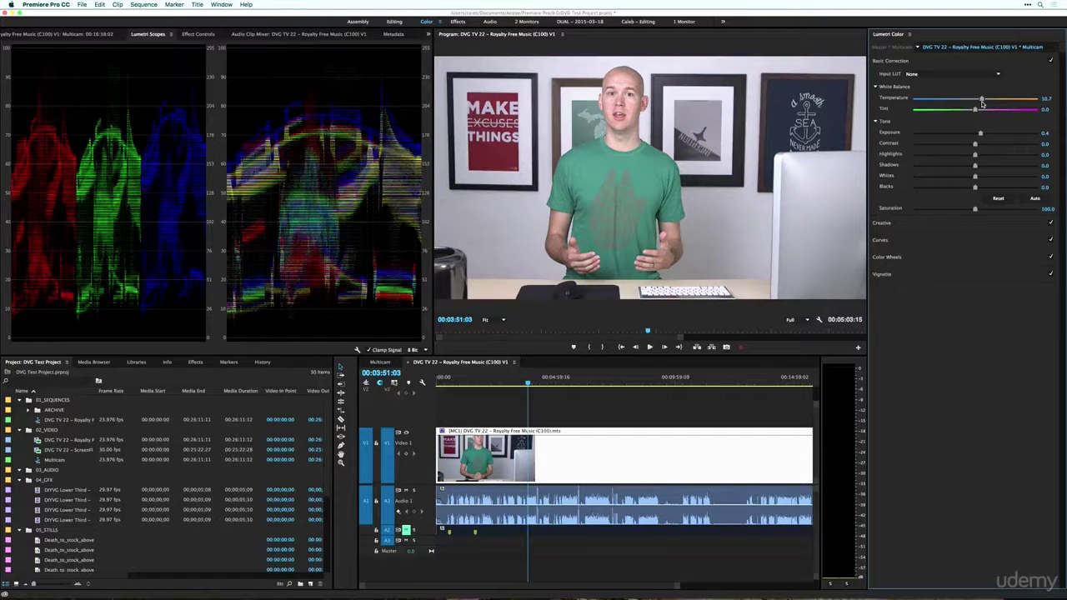
double_click(982, 102)
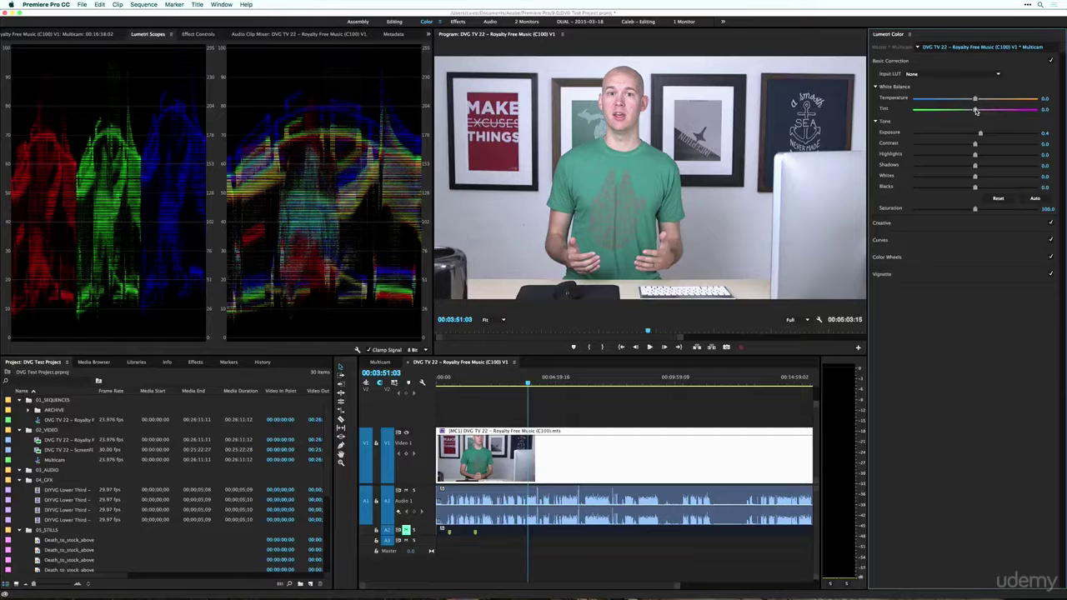
left_click_drag(976, 111, 973, 111)
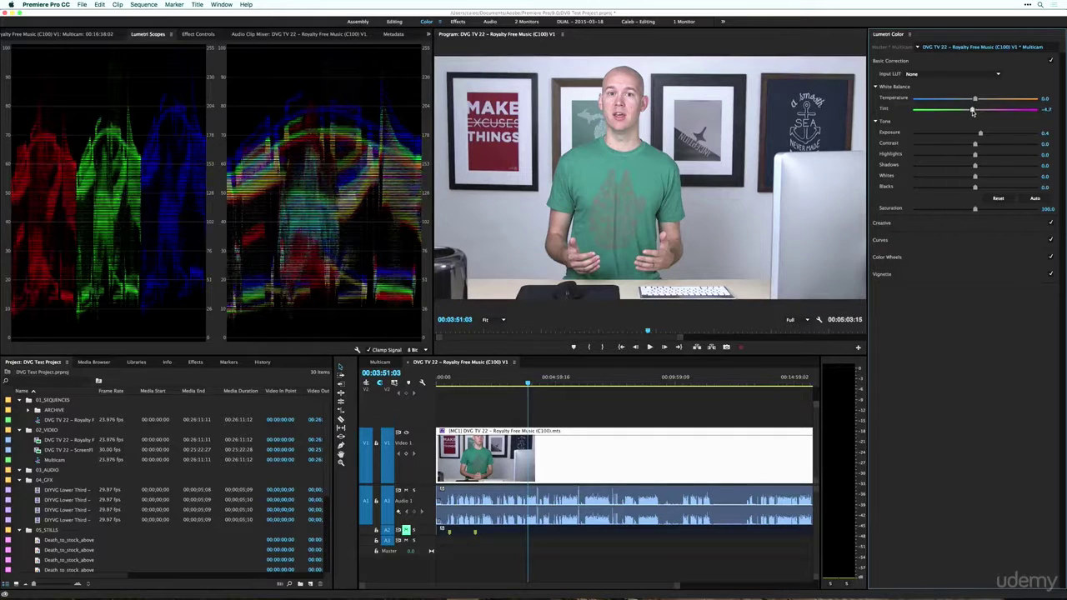
left_click_drag(972, 112, 980, 112)
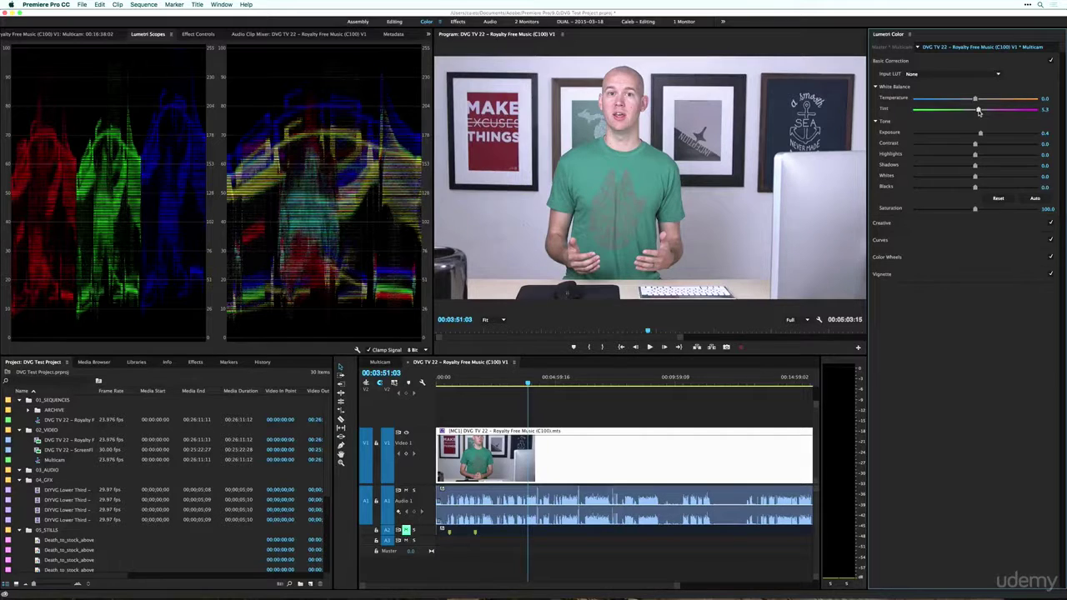
double_click(980, 112)
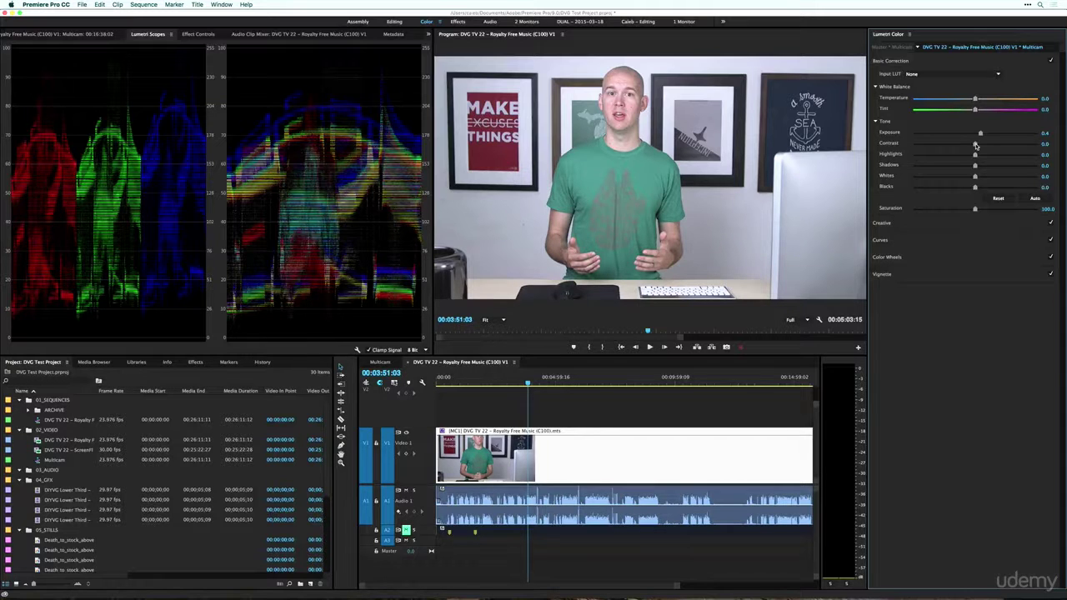
Step: Test the clip's contrast at 100, then reduce it to 22.7
left_click_drag(976, 145, 1058, 143)
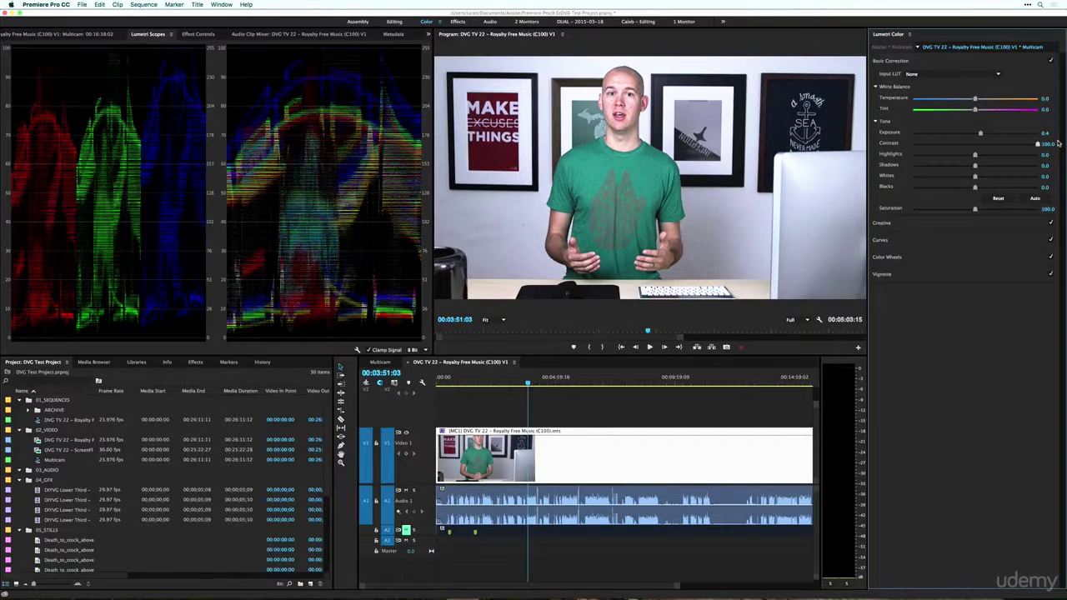
left_click_drag(1058, 143, 990, 153)
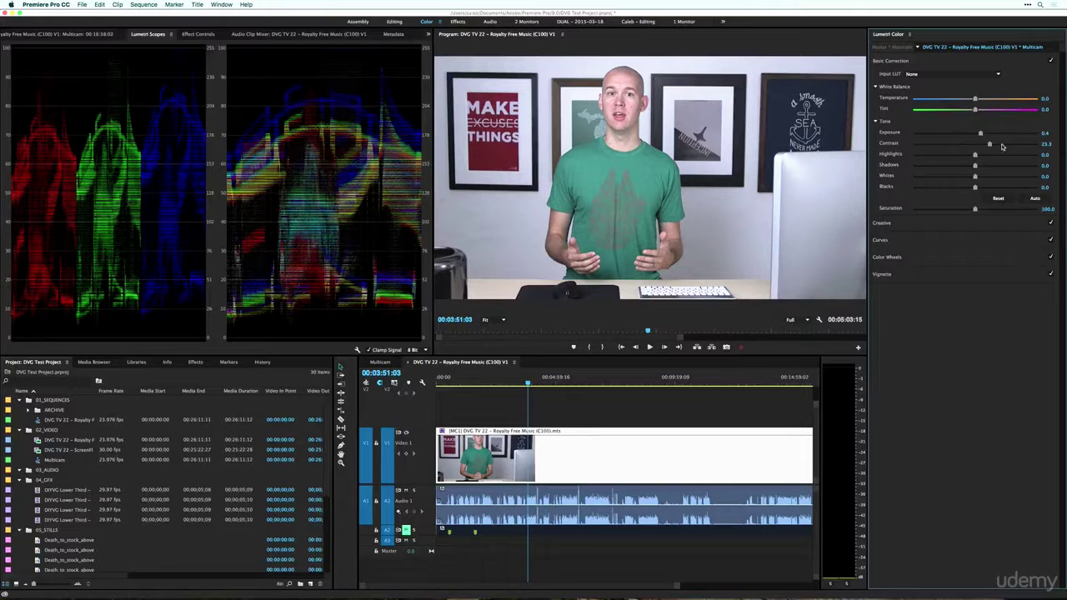
left_click_drag(991, 144, 988, 146)
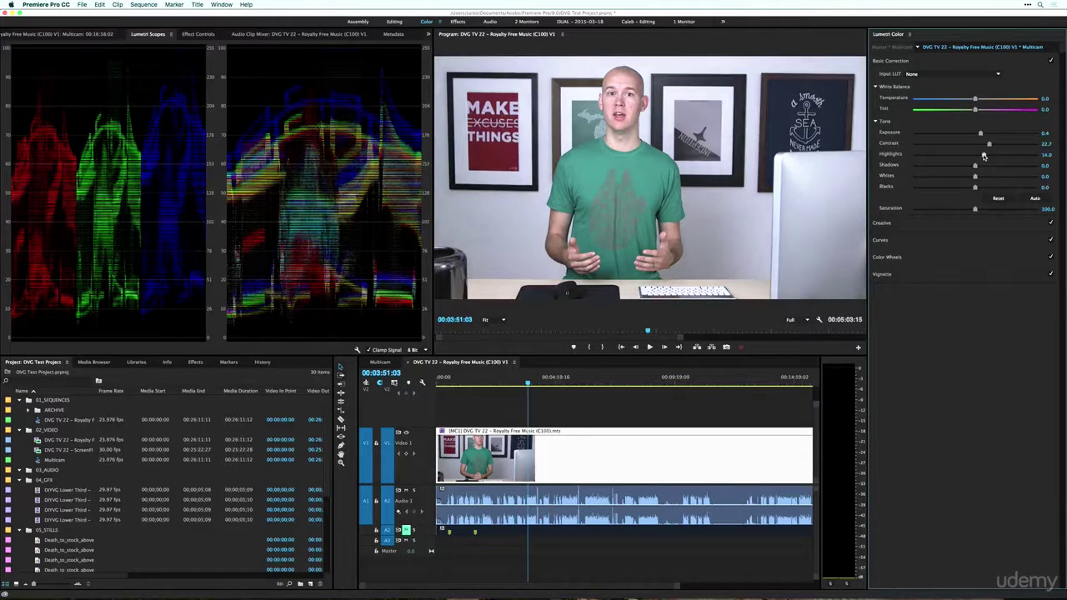
Step: Set the tone values to highlights 14.0, shadows -12.0, whites 12.7 and blacks -8.0
left_click(984, 155)
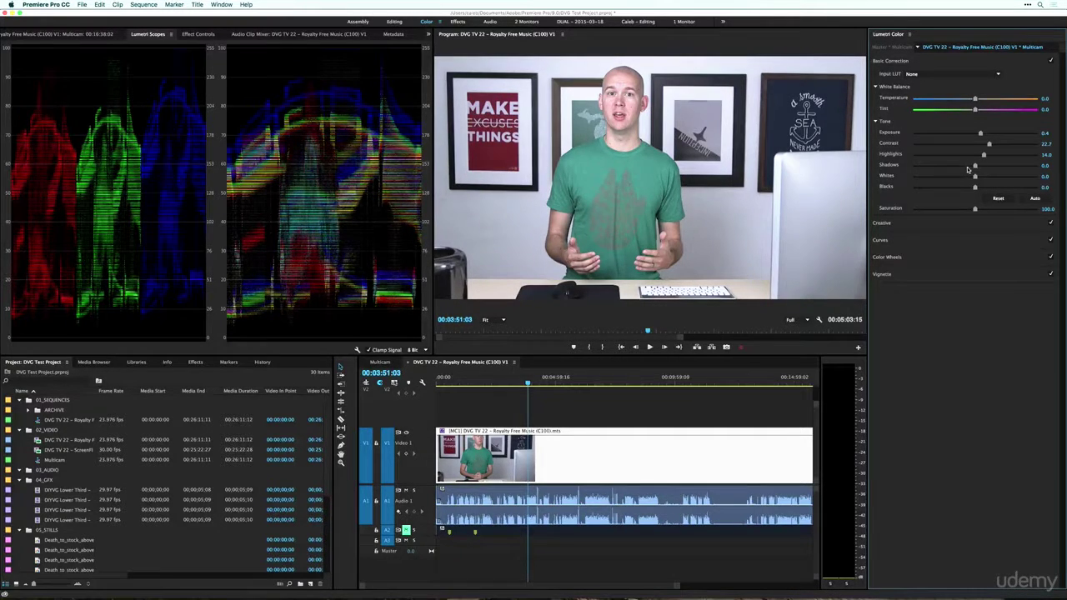
left_click(967, 166)
left_click(983, 176)
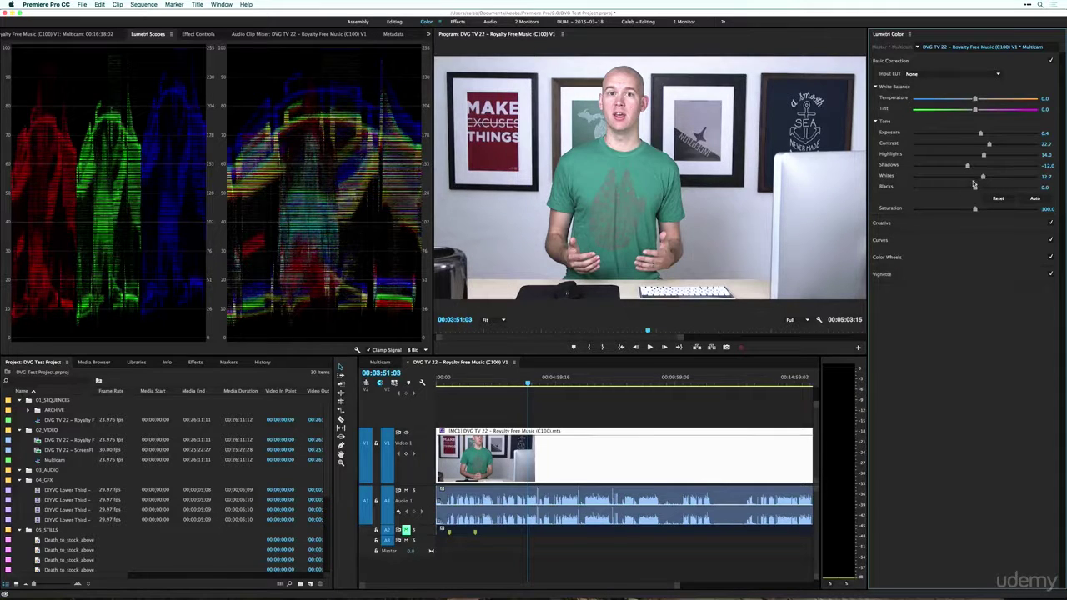
left_click(970, 187)
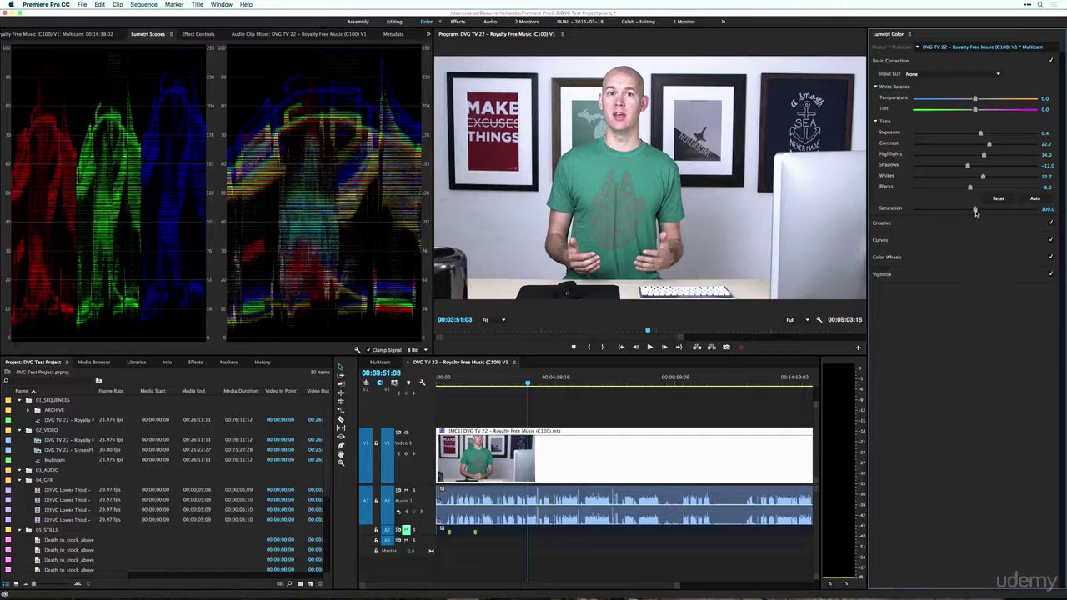
Step: Try basic saturation values of 150.7, 74.7 and 108.0, then return the saturation to 100
left_click_drag(976, 212, 1006, 213)
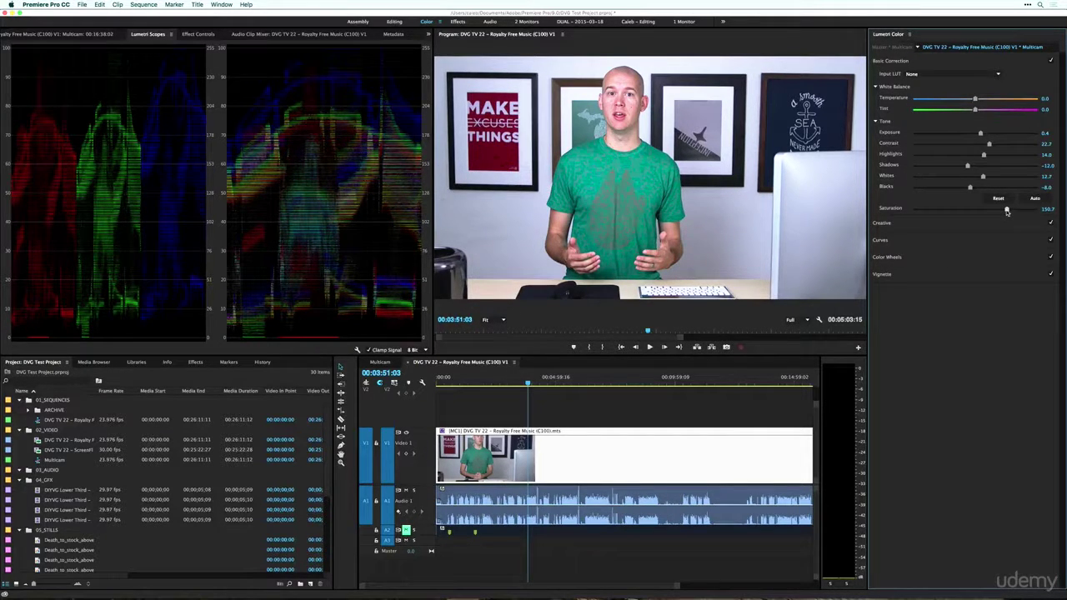
left_click_drag(1006, 211, 959, 209)
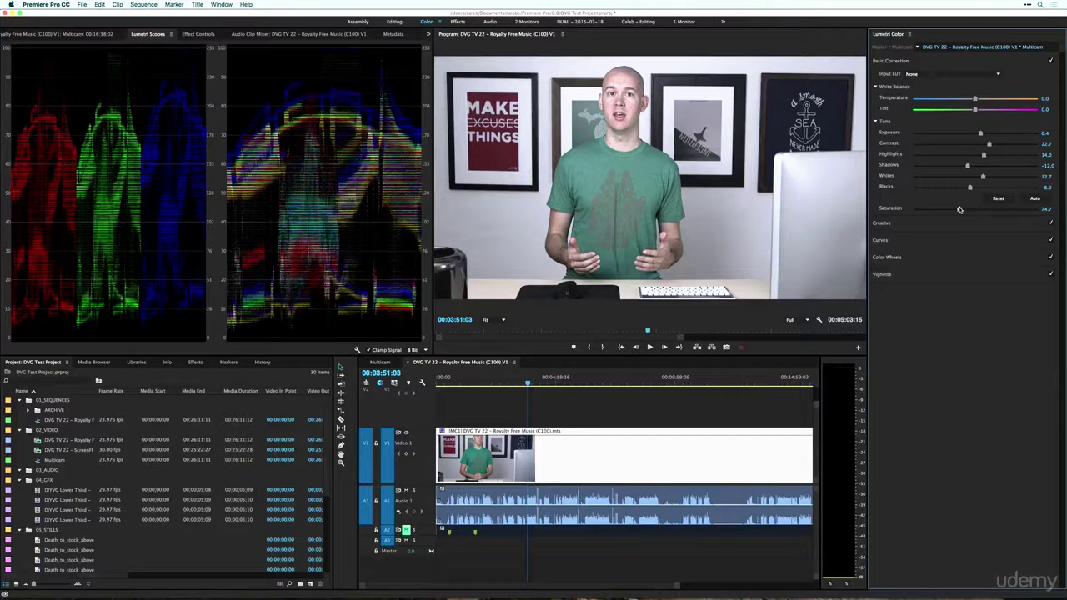
left_click_drag(960, 211, 982, 209)
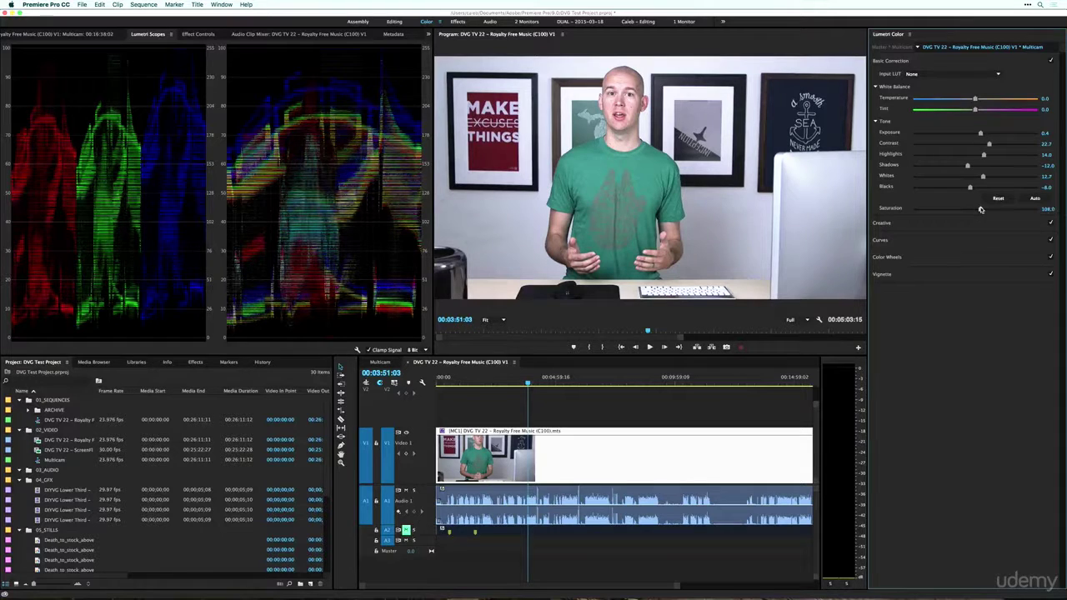
left_click_drag(982, 209, 974, 209)
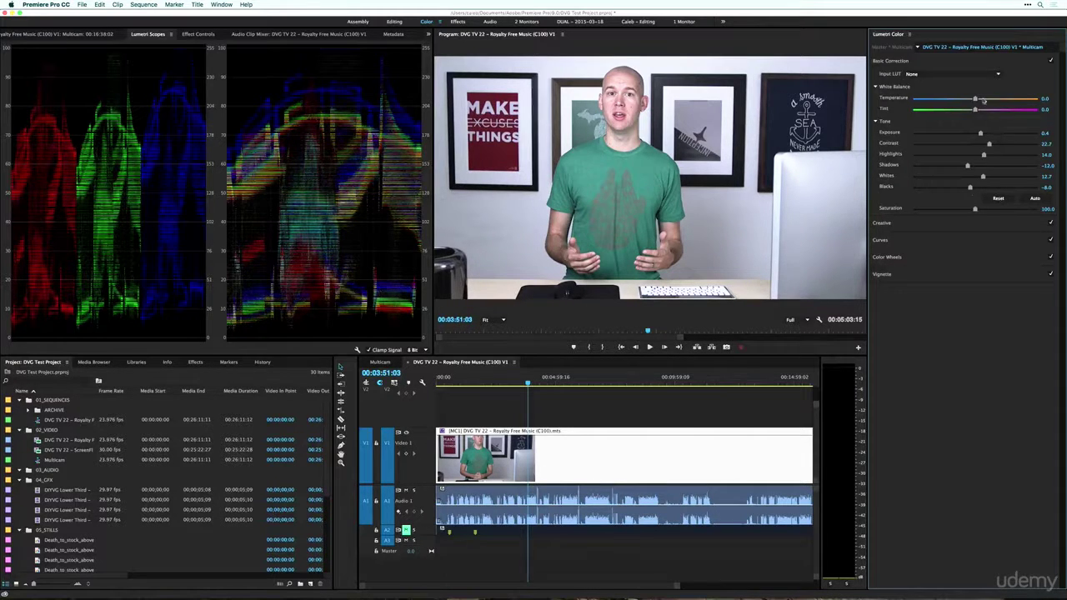
Step: Examine the available input LUTs in the Basic Correction section, then collapse the section
left_click(968, 63)
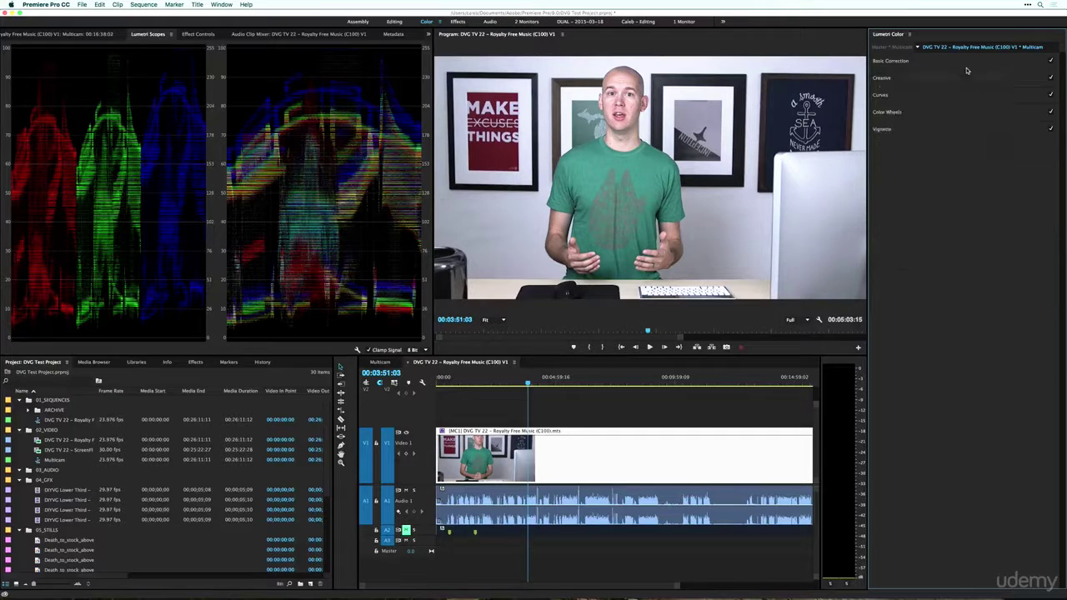
left_click(965, 64)
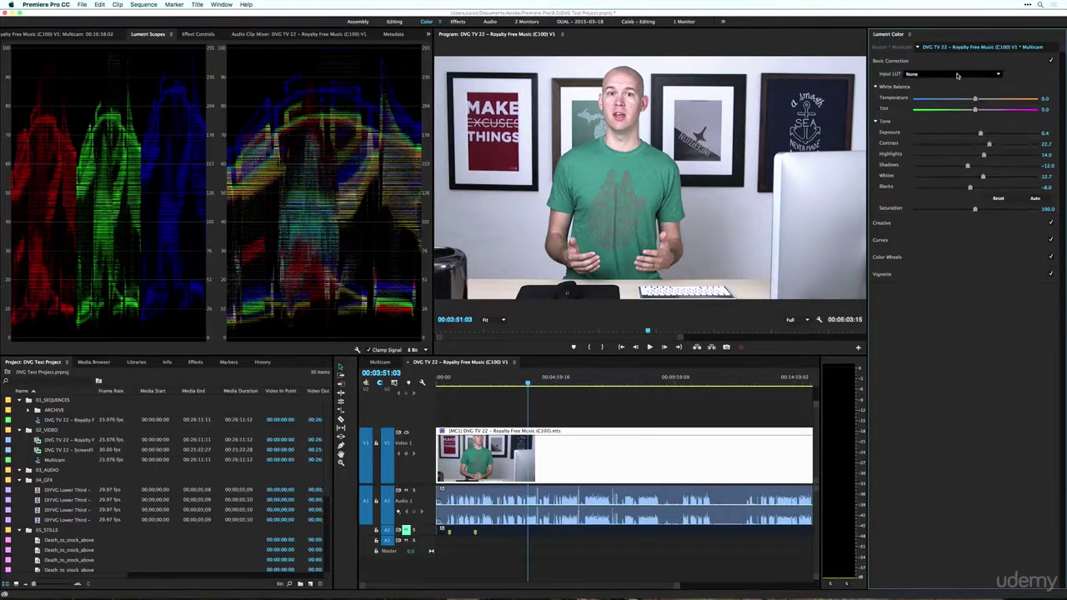
left_click(957, 74)
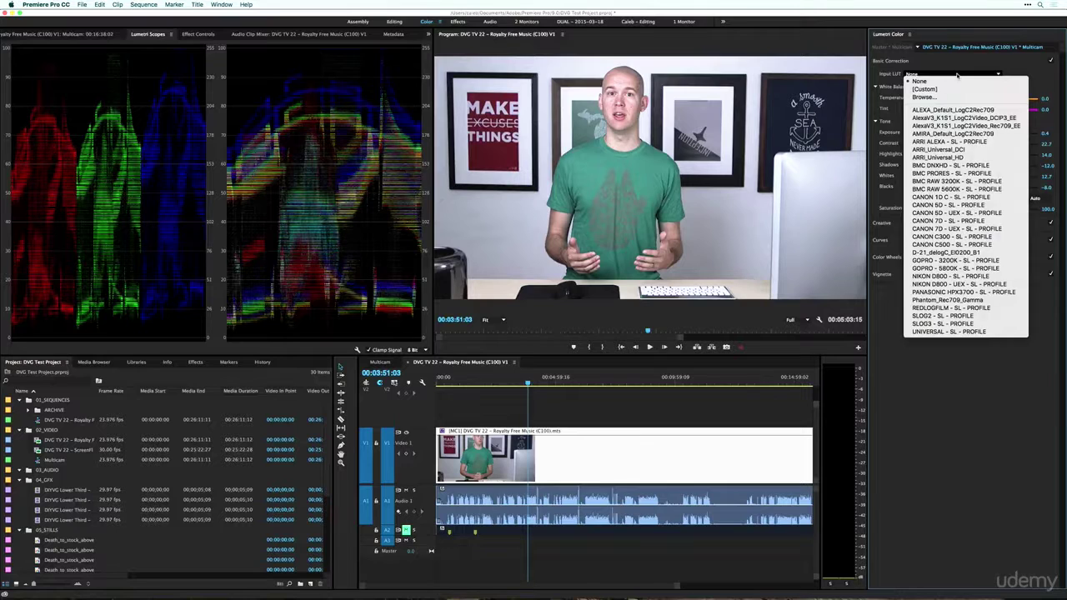
left_click(957, 75)
left_click(955, 62)
Step: Apply the creative look Fuji F125 Kodak 2393 (by Adobe) and set its intensity to 35.3
left_click(955, 78)
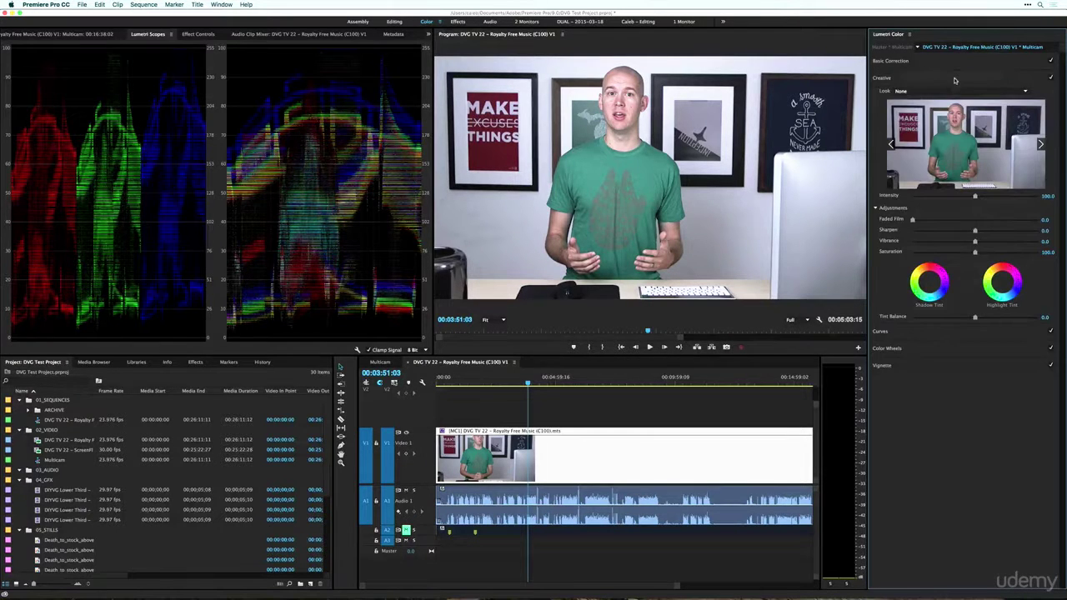
left_click(953, 91)
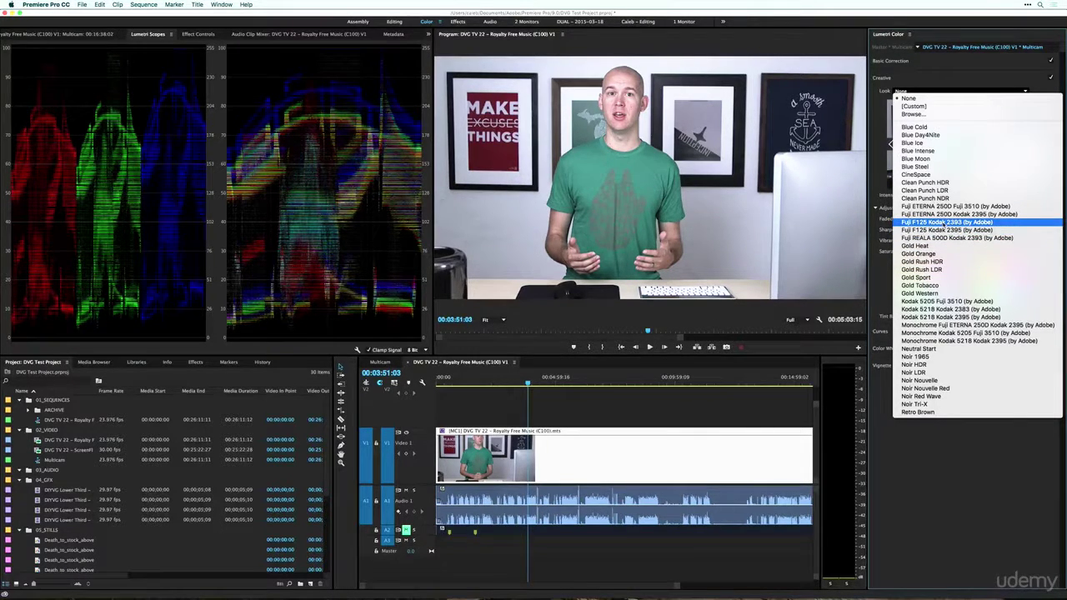
left_click(942, 223)
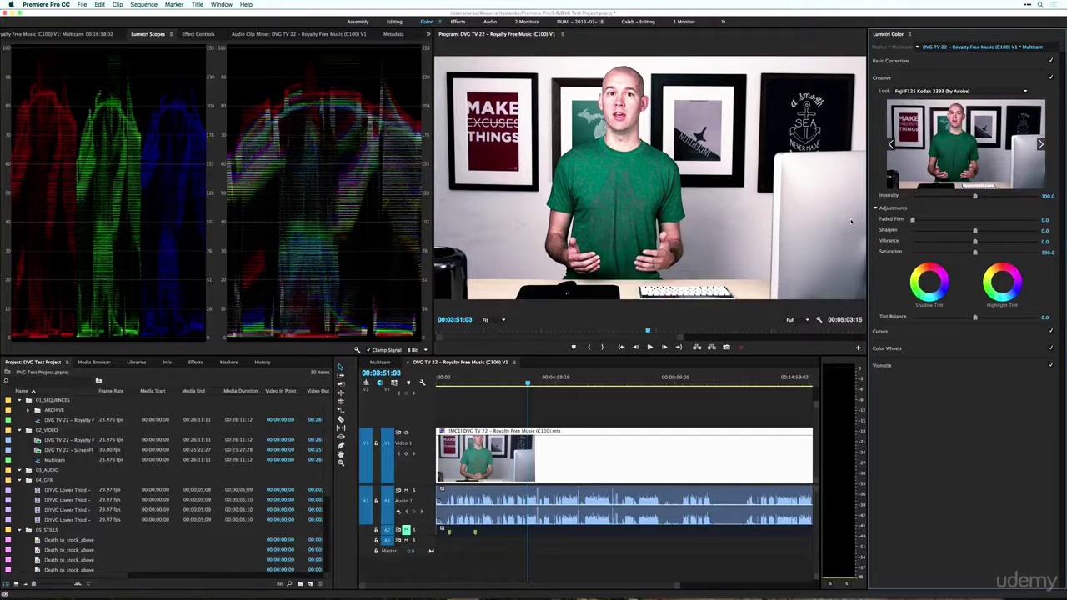
left_click_drag(975, 198, 898, 199)
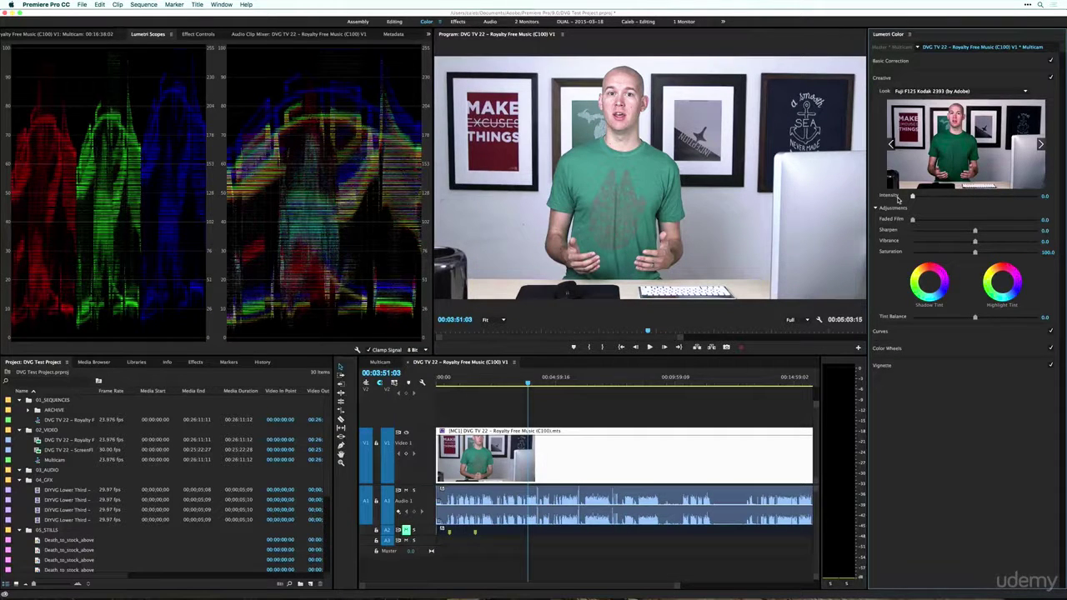
left_click_drag(898, 198, 936, 197)
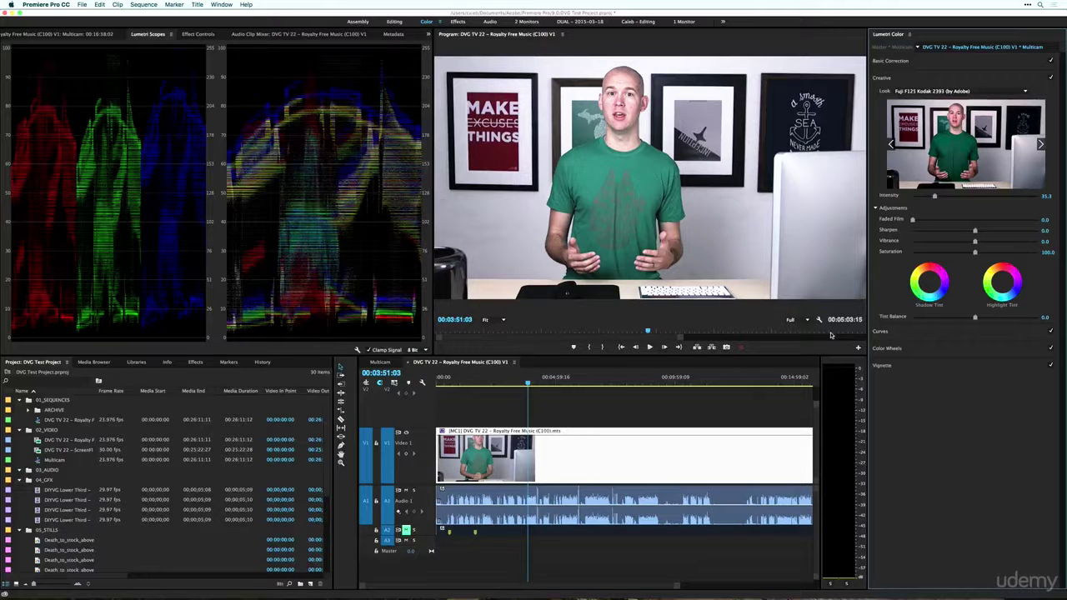
Step: Browse through the previews of other creative looks on the clip without applying one
left_click(1041, 144)
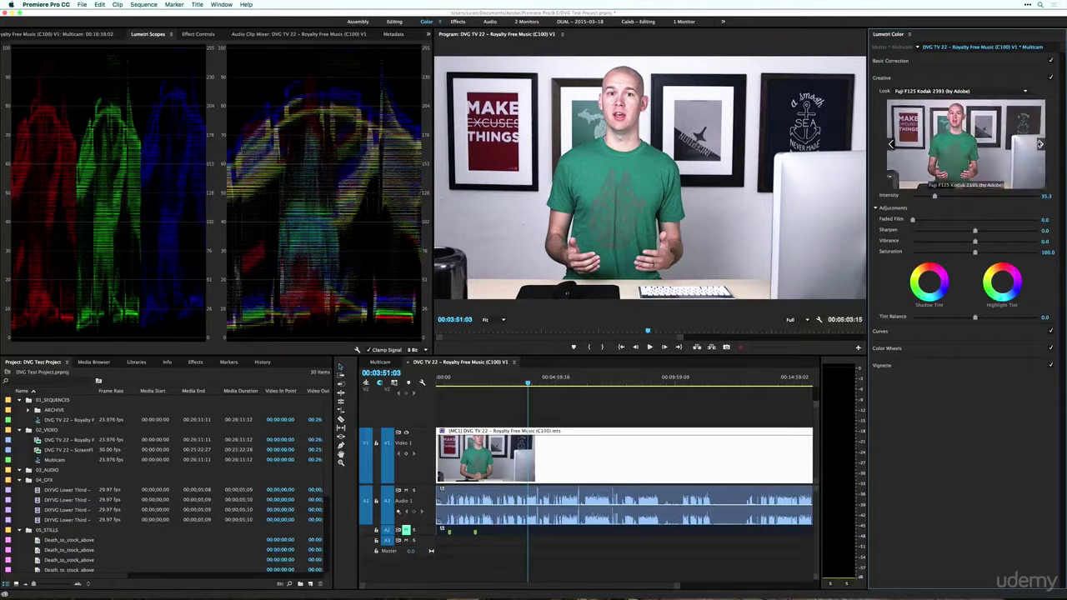
left_click(1040, 145)
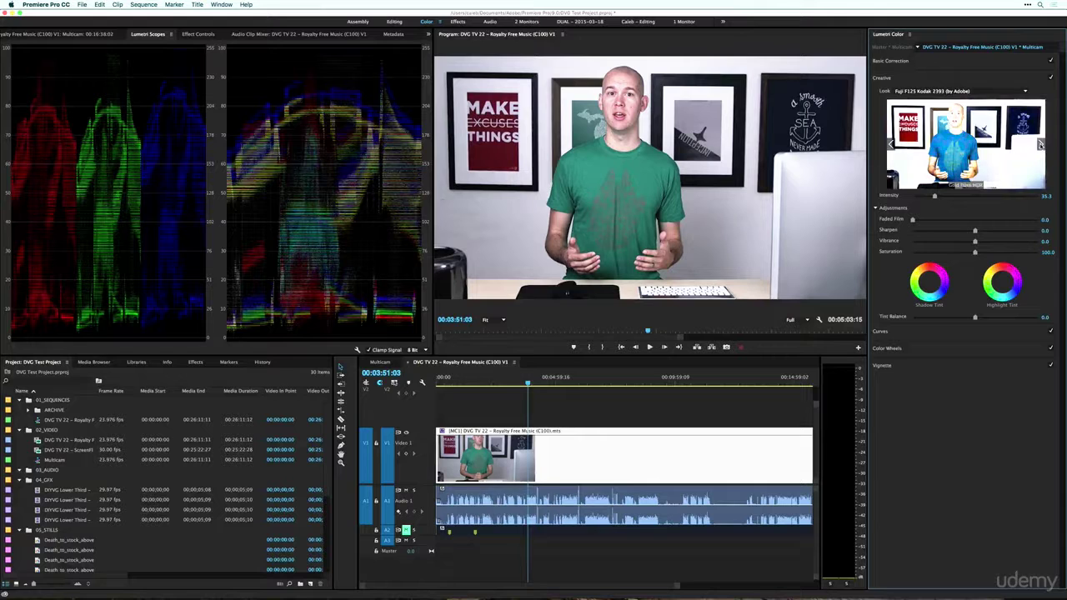
left_click(1040, 144)
left_click(1040, 144)
left_click(1042, 145)
left_click(893, 146)
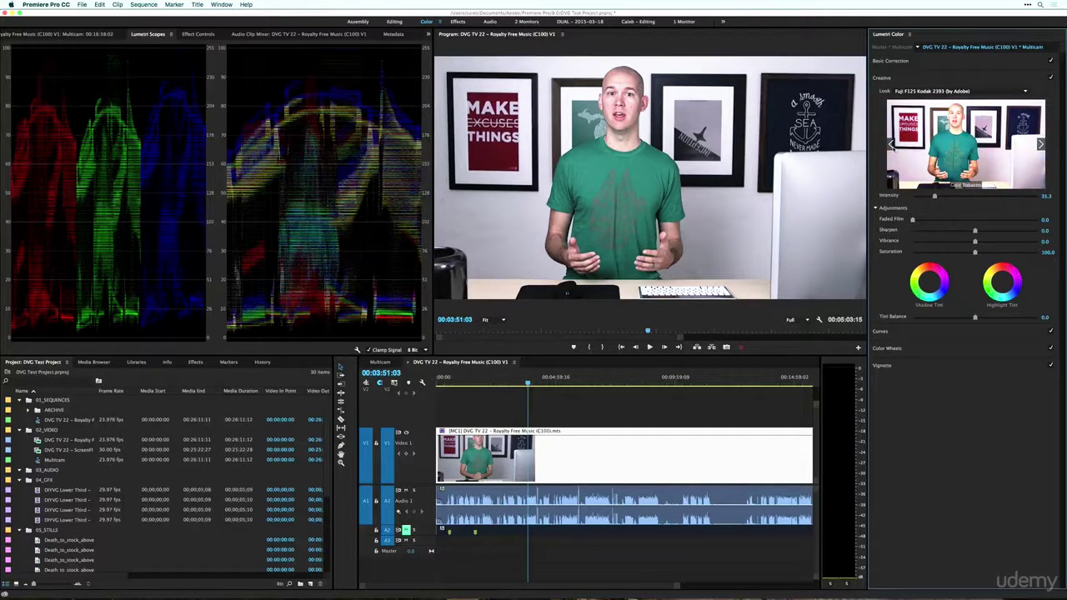
Step: Change the clip's creative look to Gold Sport and set its intensity to 16.7
left_click(892, 145)
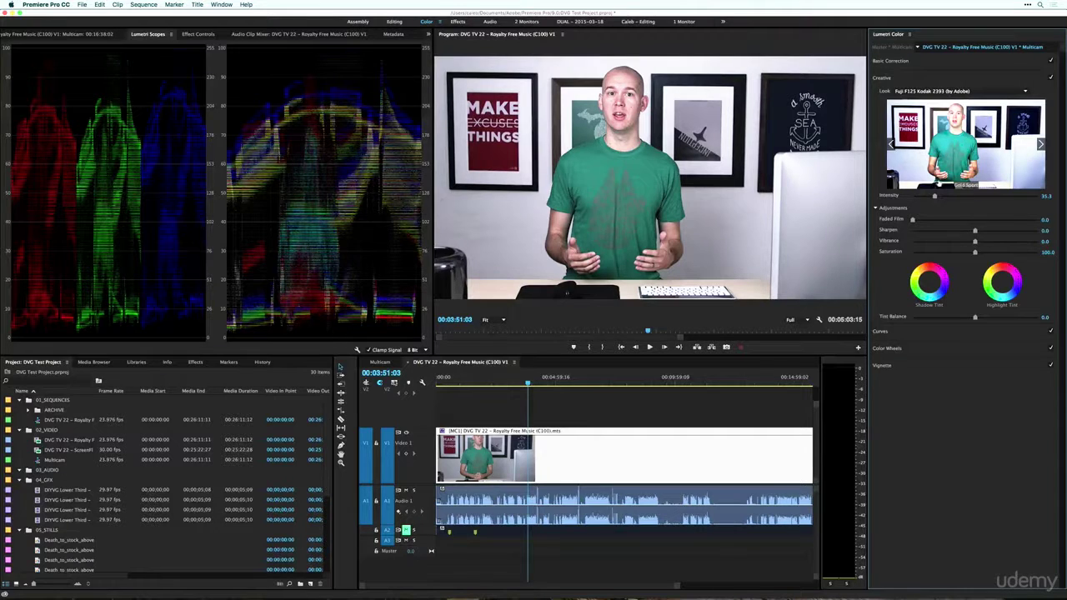
left_click(940, 92)
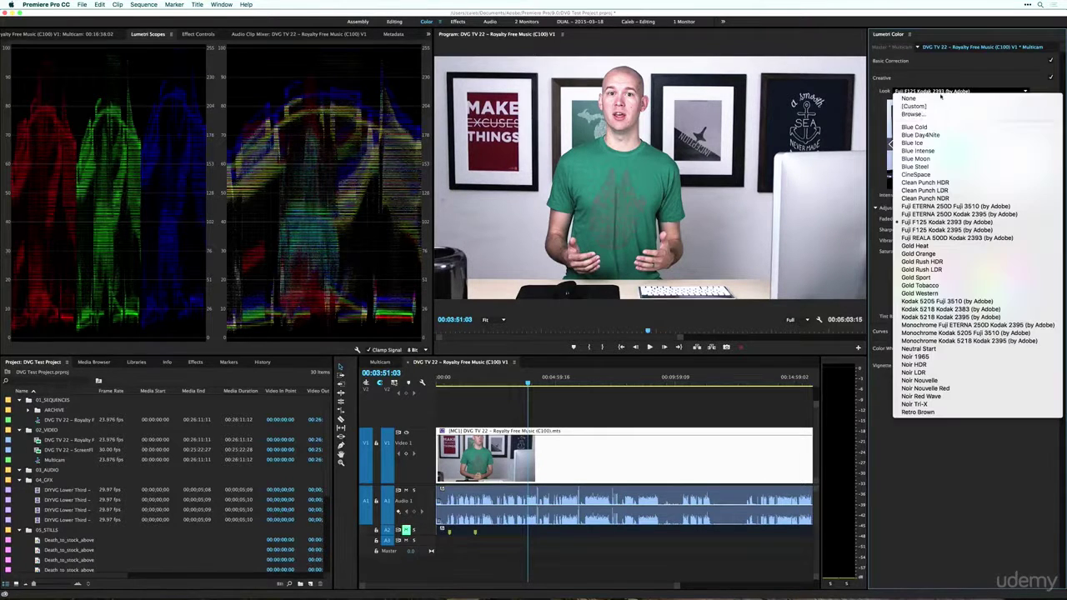
left_click(948, 277)
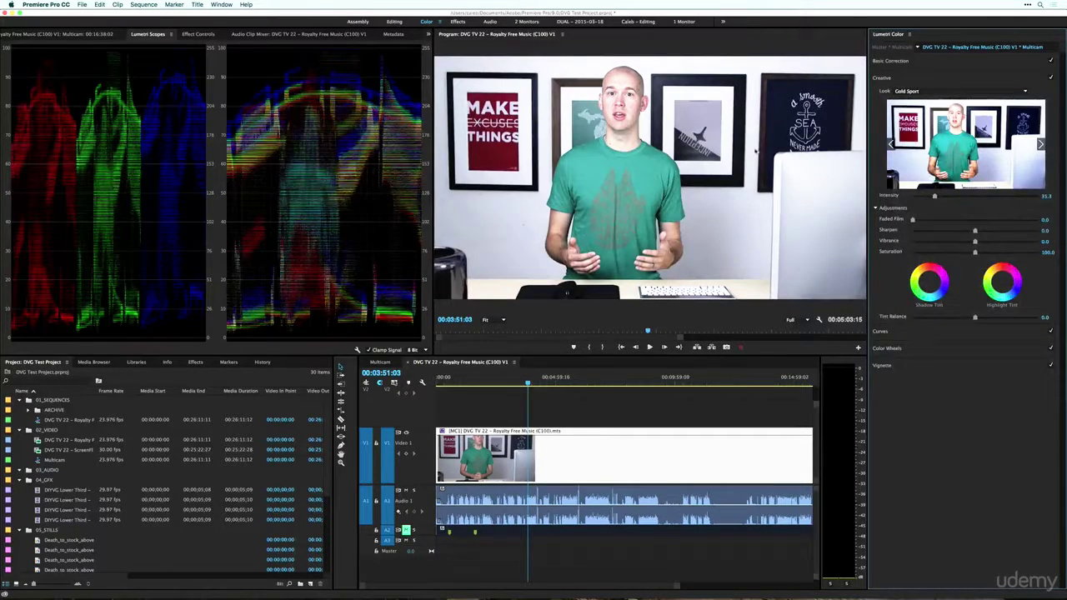
mouse_move(935, 196)
left_mouse_down()
mouse_move(974, 198)
mouse_move(891, 203)
mouse_move(925, 206)
left_mouse_up()
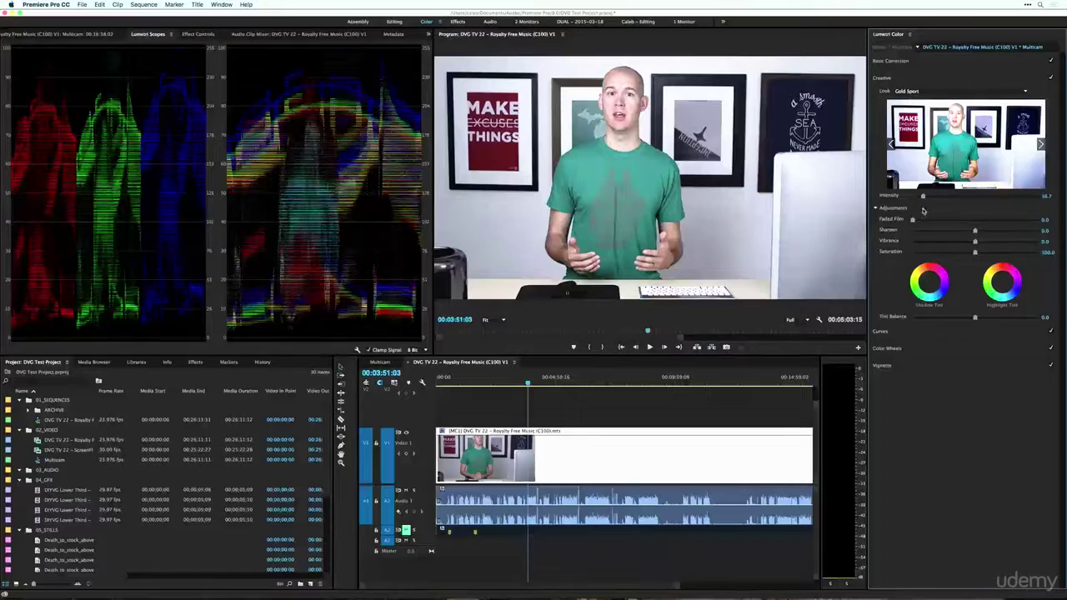
Step: Set the creative Faded Film to 33.0, Sharpen to 7.3 and Vibrance to 10.7, and raise the creative saturation slightly
left_click_drag(922, 215, 982, 243)
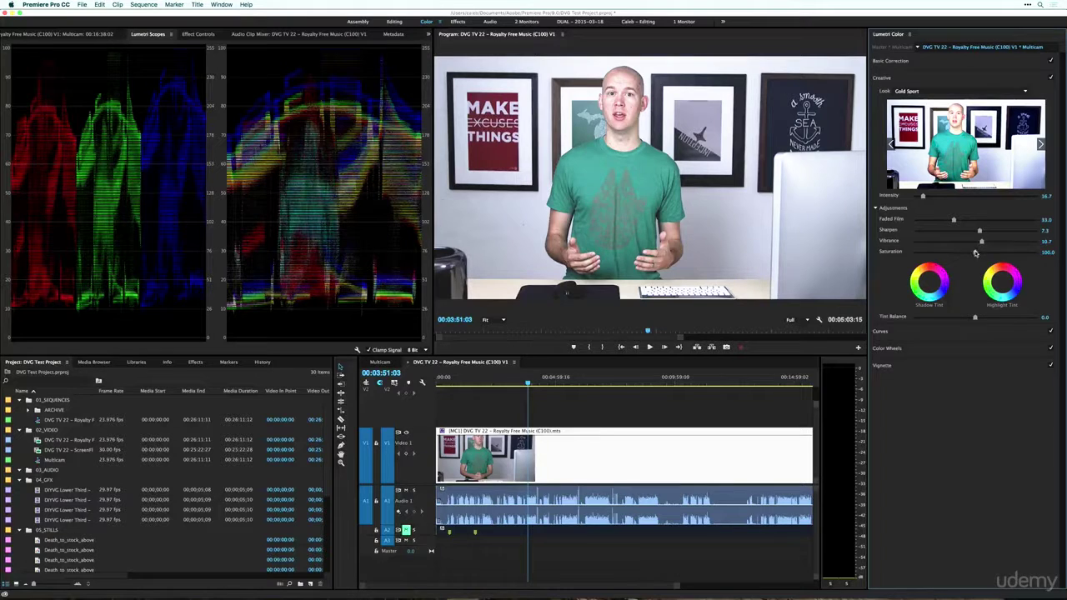
left_click_drag(977, 253, 979, 252)
Step: Shape the white RGB curve into an S with one lowered shadow point and one raised highlight point
left_click(908, 332)
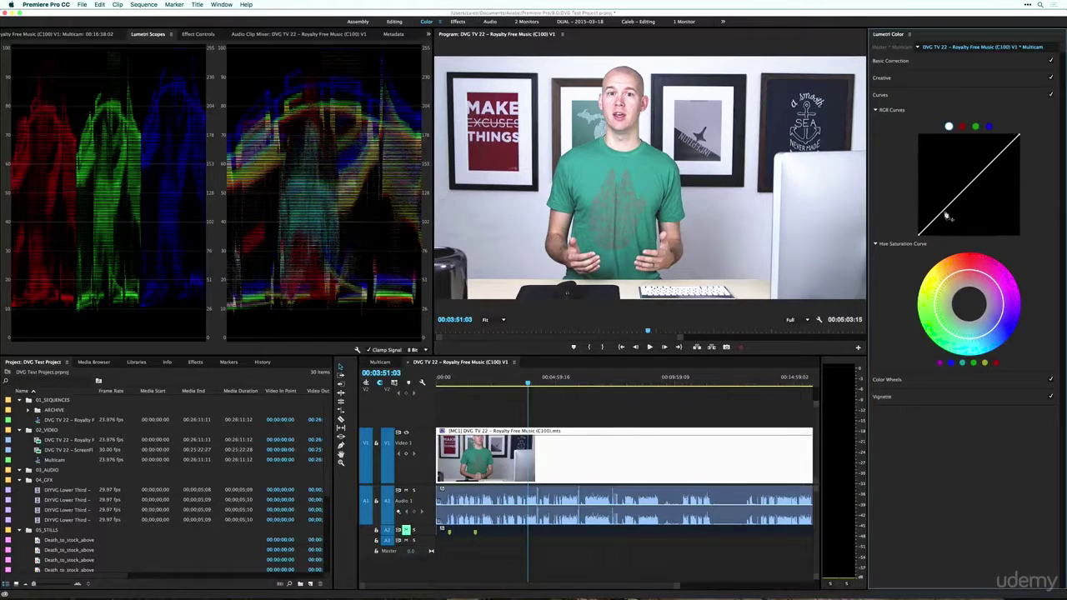
left_click_drag(944, 215, 946, 219)
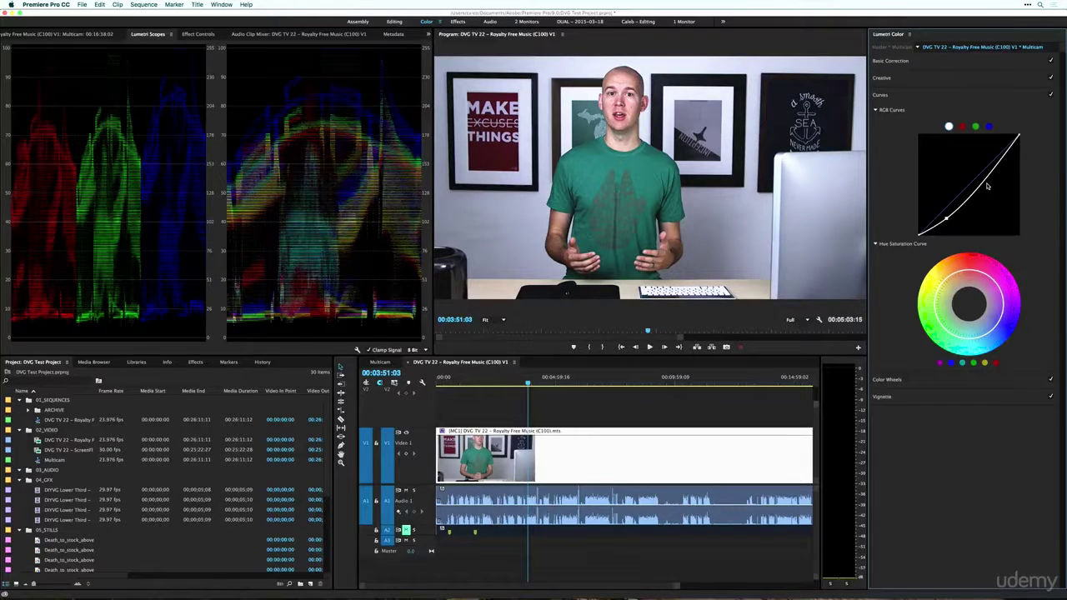
left_click_drag(999, 171, 992, 156)
left_click_drag(996, 159, 996, 155)
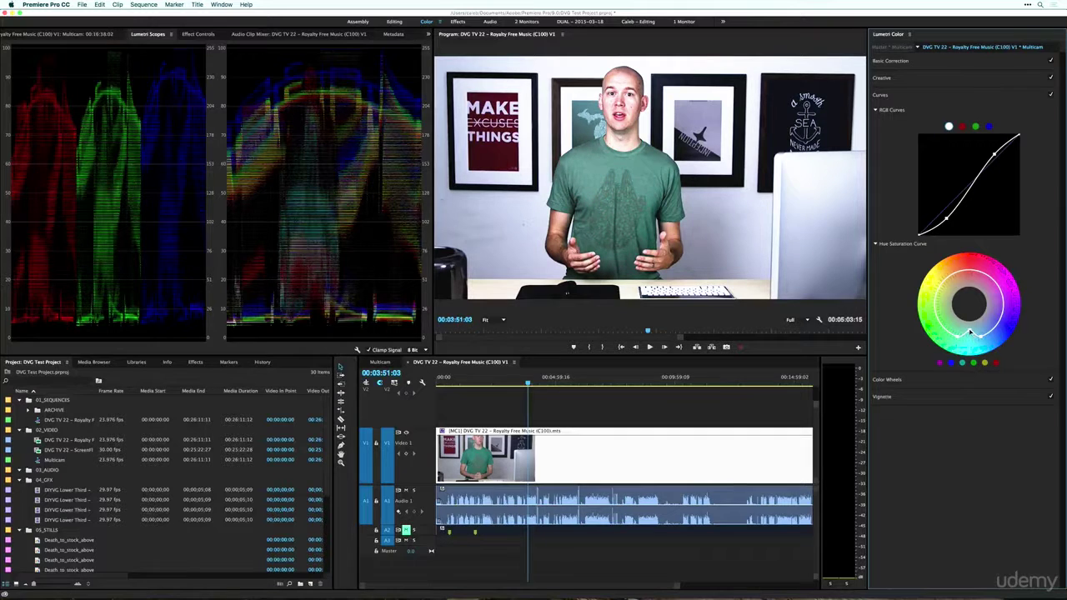
Step: Boost the green-cyan and red-magenta ranges on the Hue Saturation Curve, then view the color wheels
left_click_drag(970, 341, 971, 338)
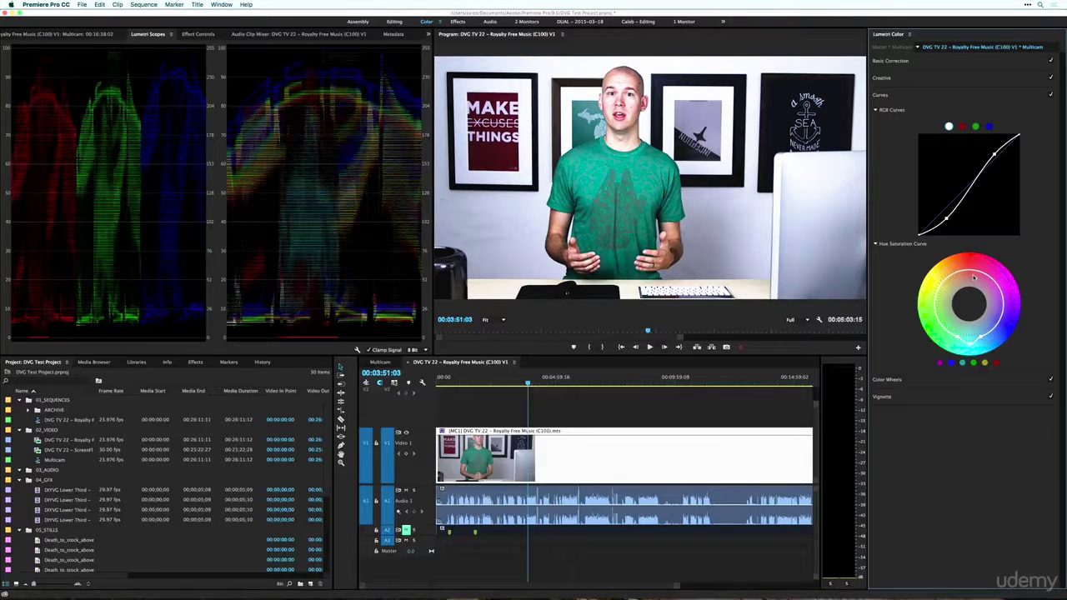
left_click_drag(972, 272, 987, 268)
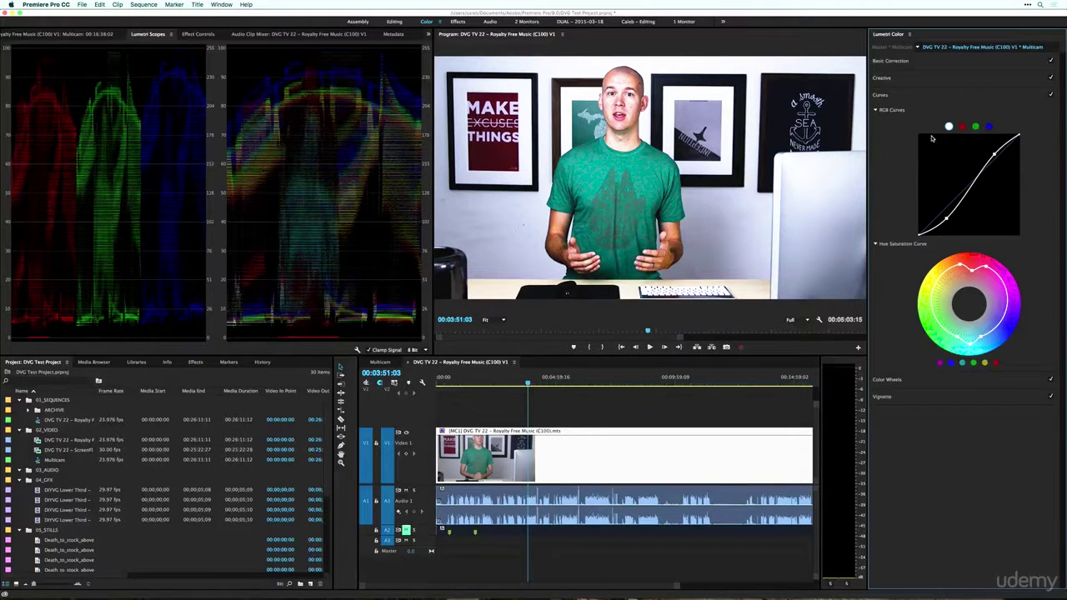
left_click(942, 382)
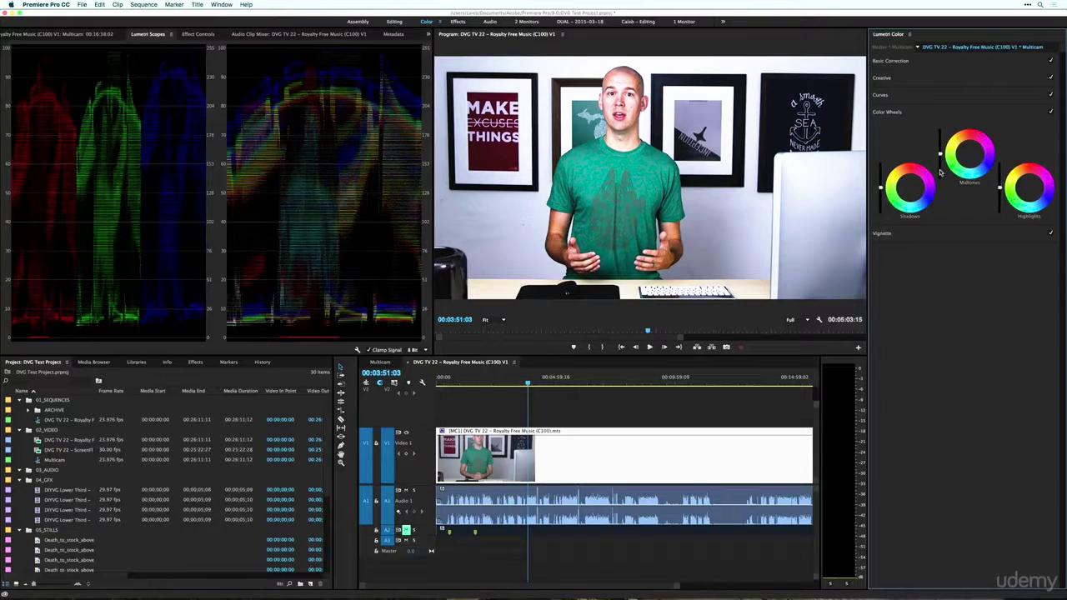
Step: Reset the basic tone corrections and disable the Creative and Curves sections
left_click(934, 63)
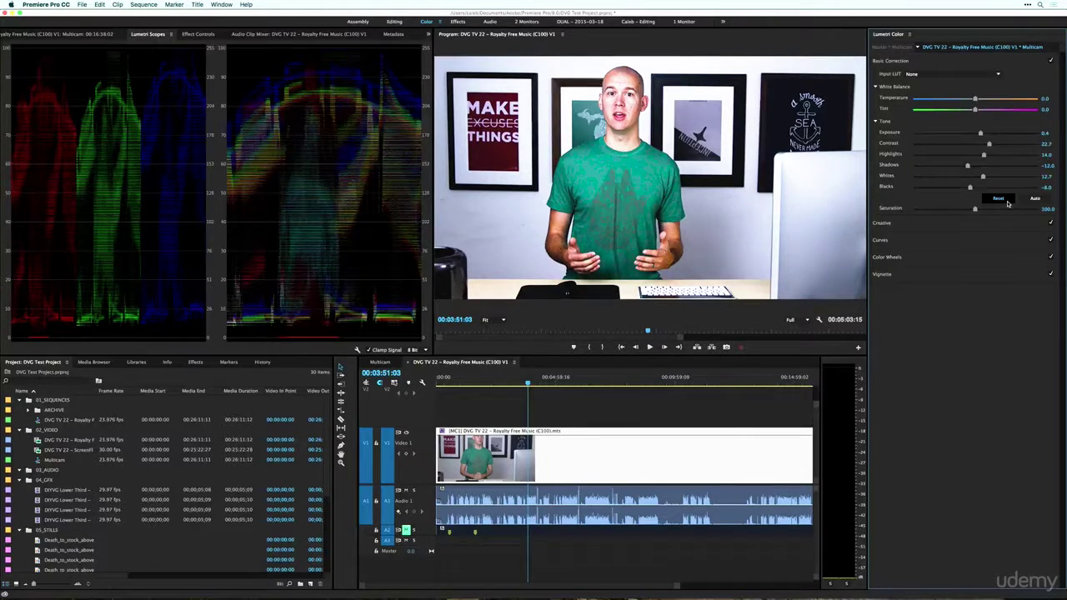
left_click(1007, 201)
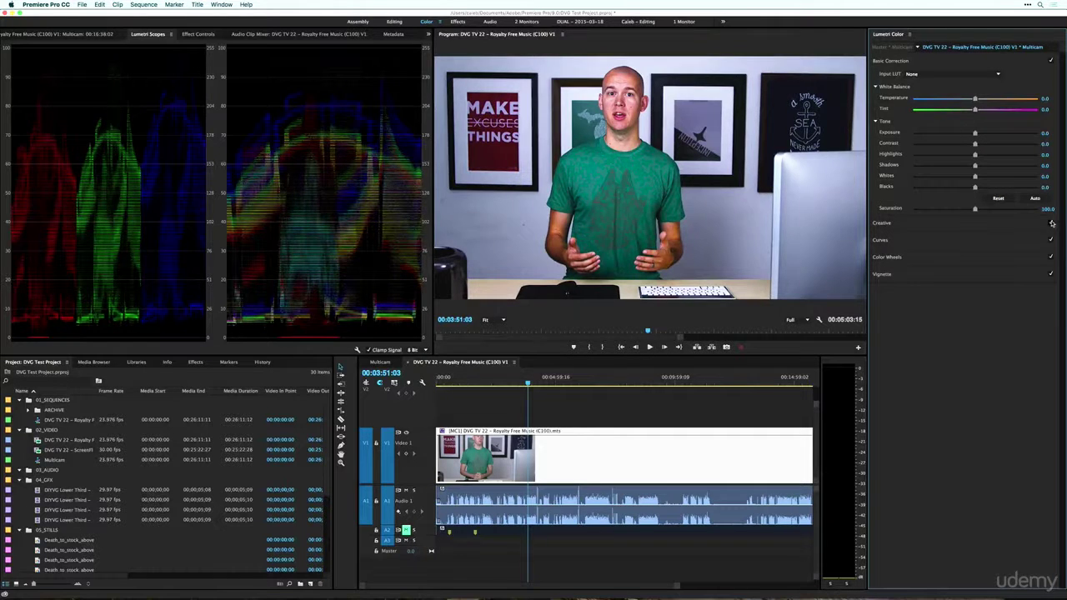
left_click(1052, 241)
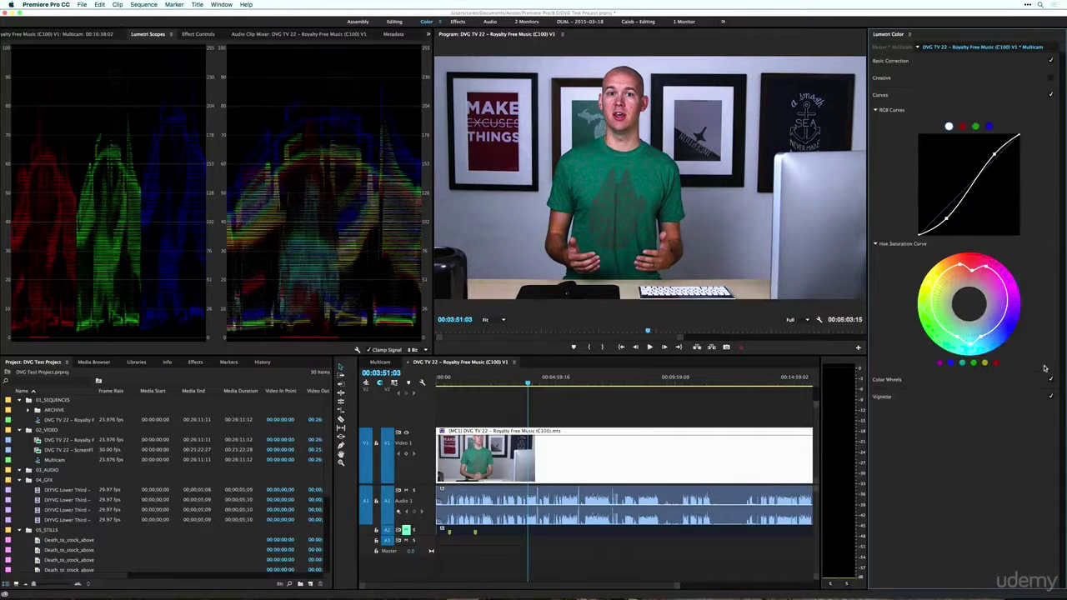
left_click(1050, 94)
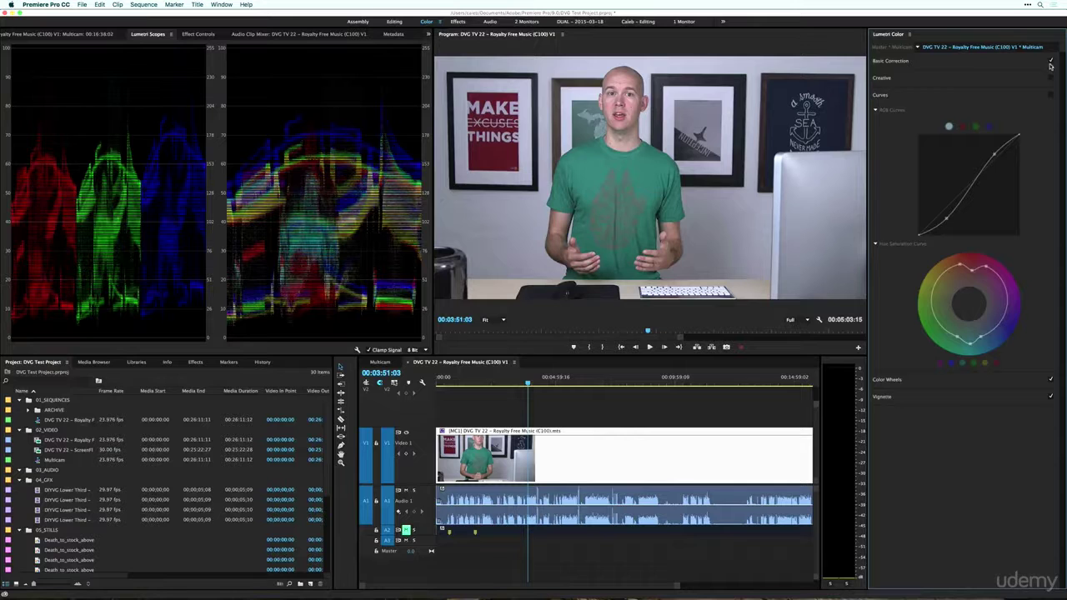
Step: Apply the automatic tone correction to the clip in Basic Correction
left_click(1034, 65)
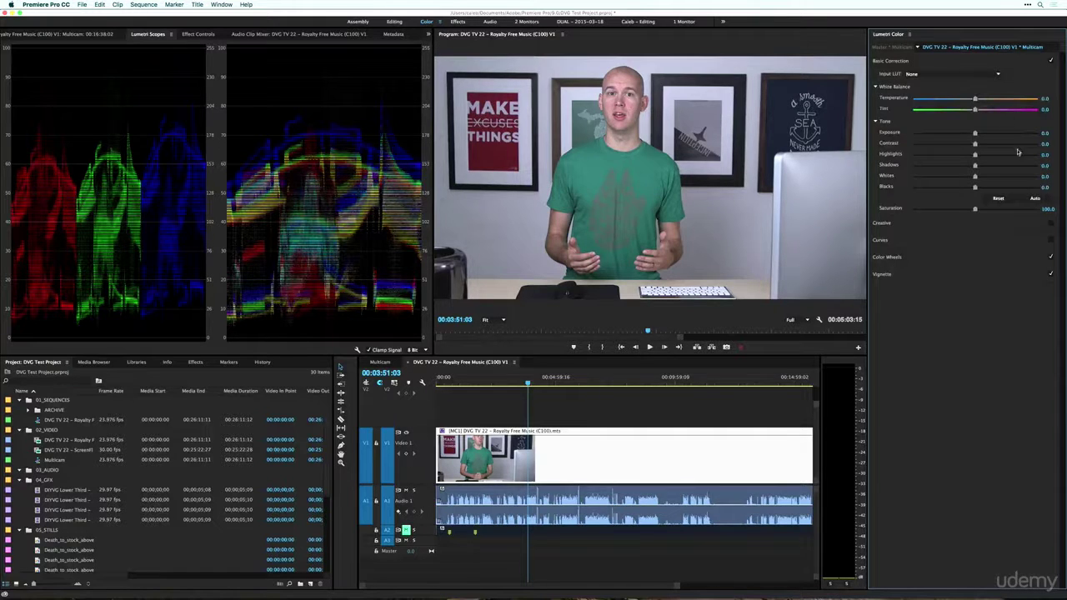
left_click(1032, 200)
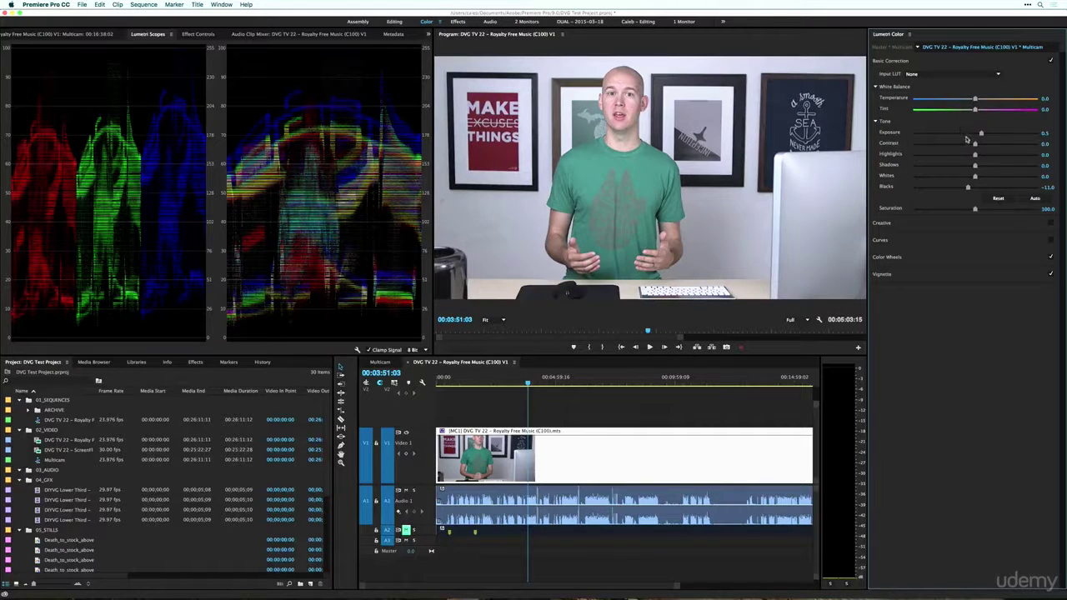
Step: Darken the edges of the clip with a vignette by lowering its amount
left_click(965, 260)
left_click(964, 243)
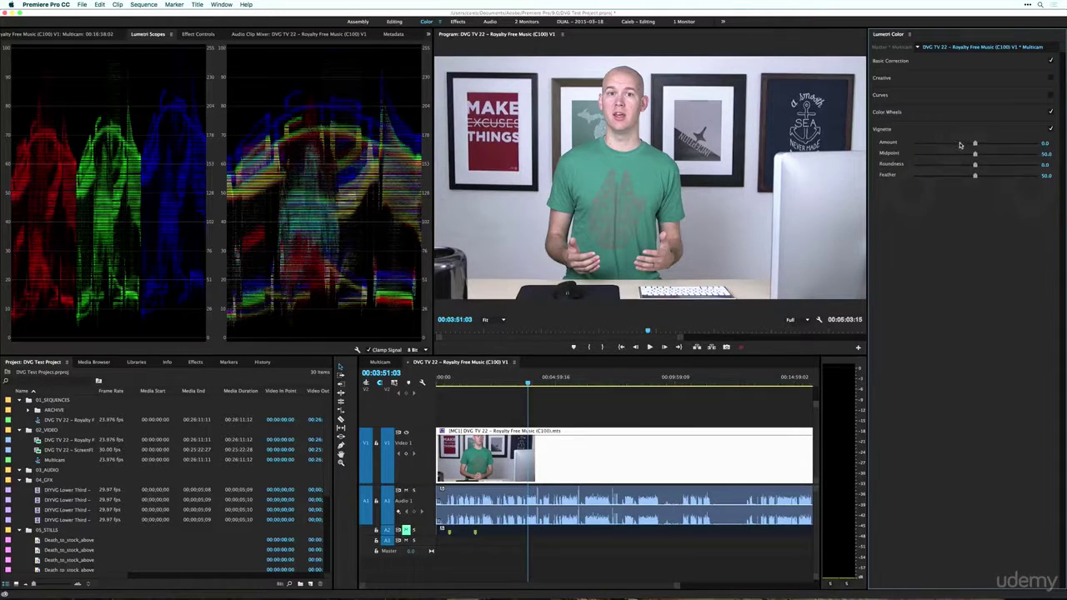
mouse_move(958, 145)
left_mouse_down()
mouse_move(912, 143)
mouse_move(1065, 148)
mouse_move(947, 164)
left_mouse_up()
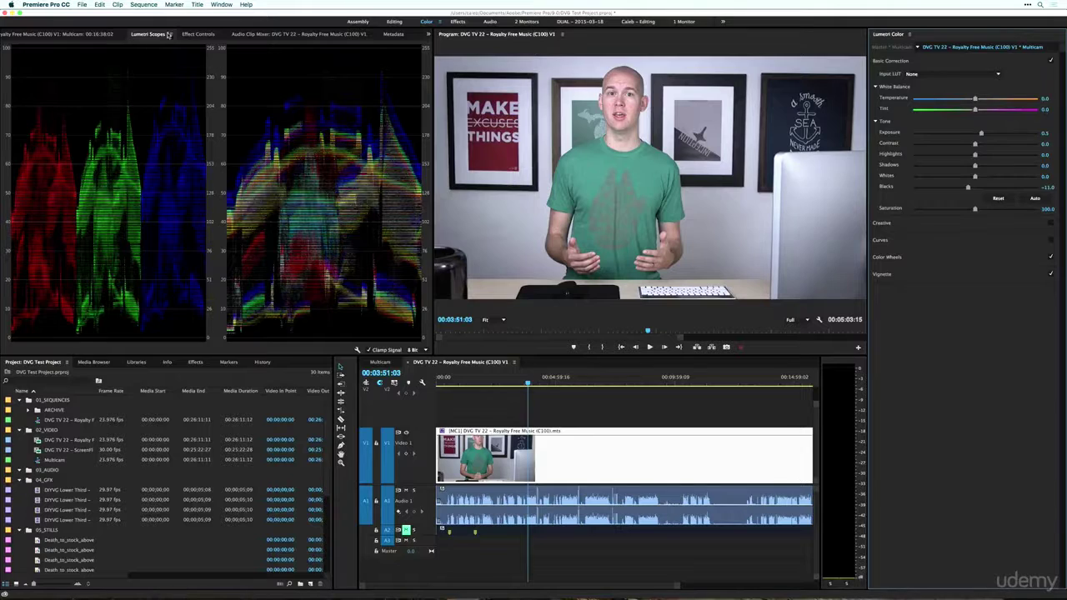
Step: Display the timeline clip's effect controls and start saving its Lumetri Color effect as a preset
left_click(73, 38)
left_click(252, 36)
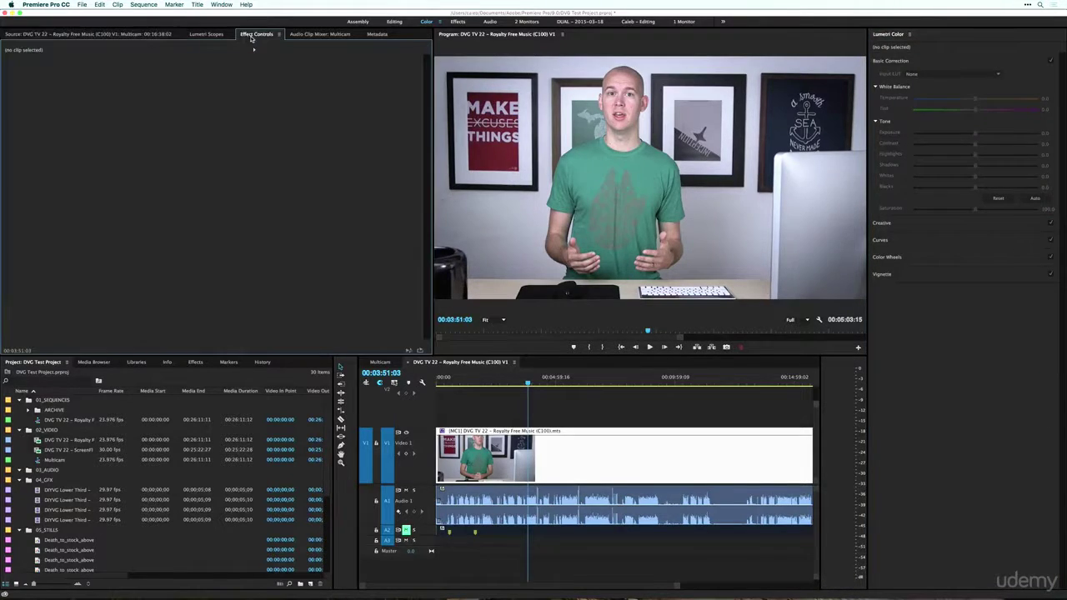
left_click(552, 393)
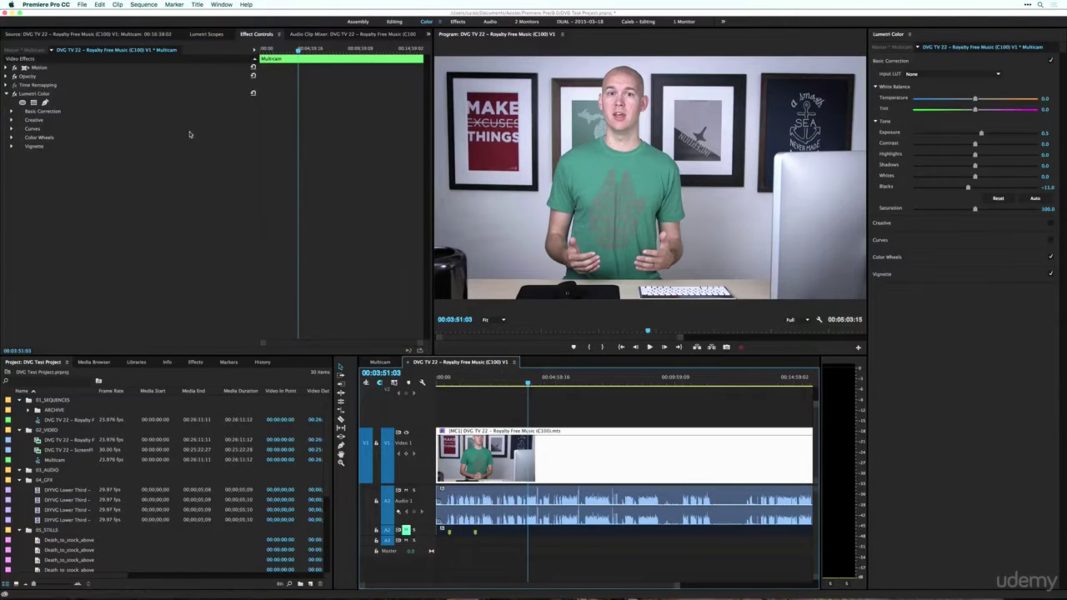
left_click(38, 94)
right_click(38, 94)
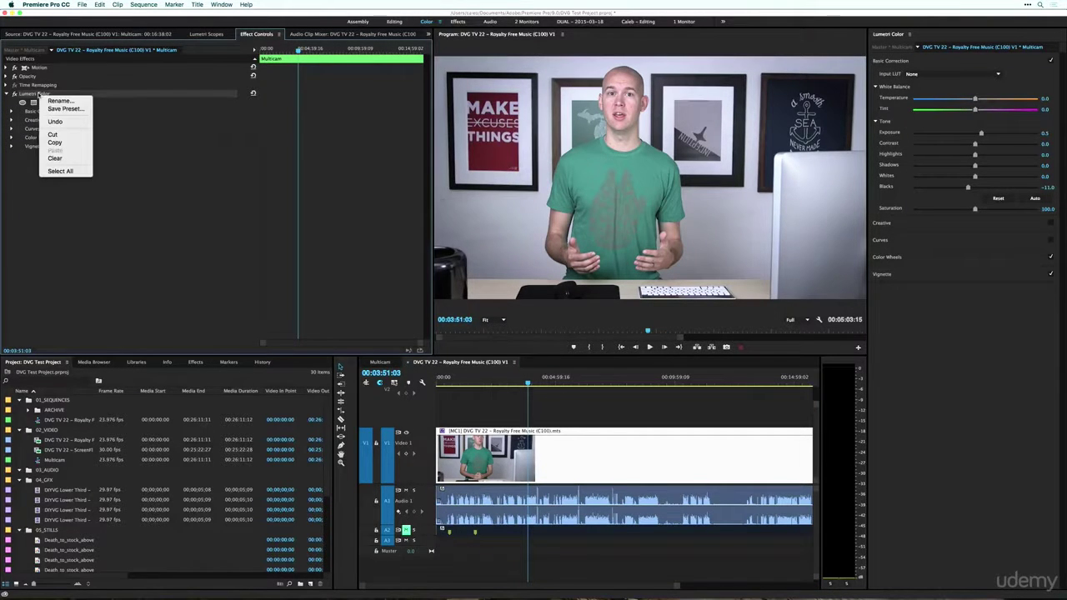
left_click(56, 108)
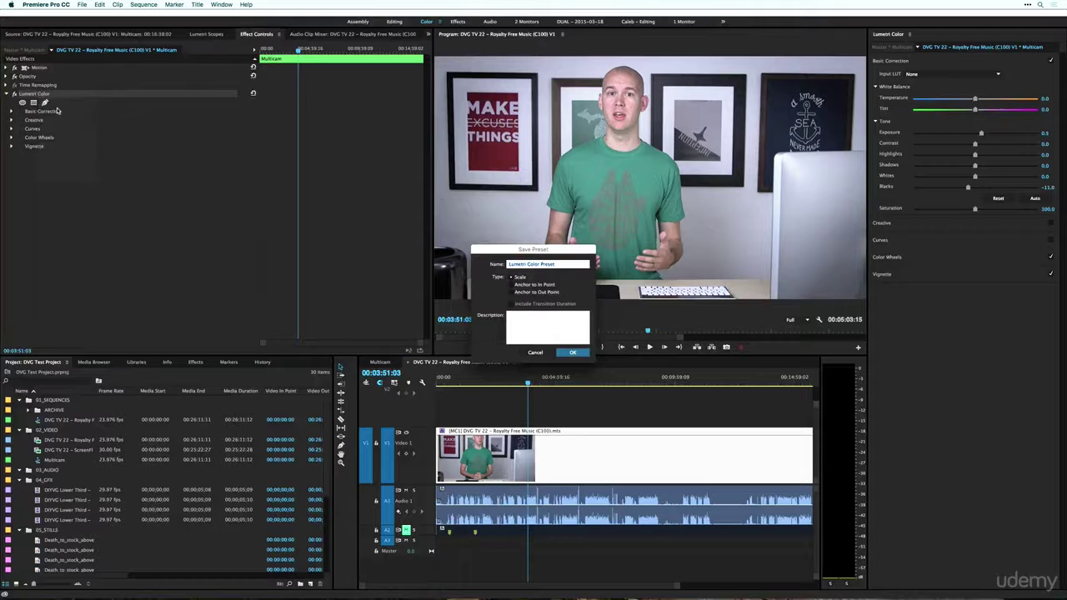